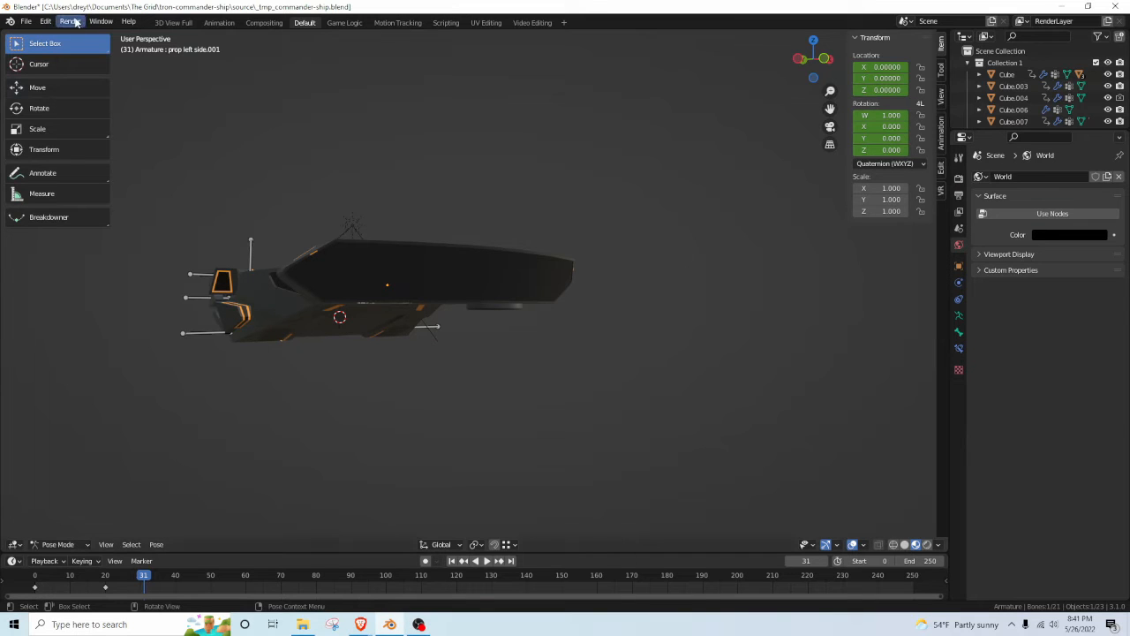
# Start Walk Navigation and walk from outside the ship through its hull into the interior room with circular floor recesses.
pyautogui.click(75, 21)
pyautogui.moveTo(54, 25)
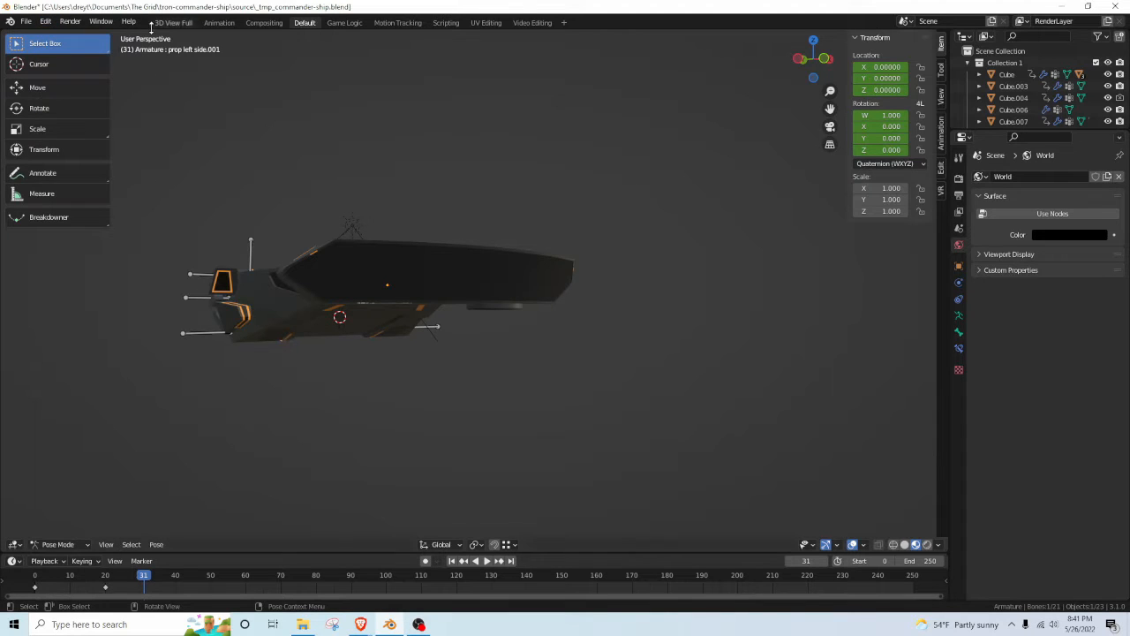
pyautogui.moveTo(362, 288); pyautogui.dragTo(265, 397, button='middle')
pyautogui.click(113, 545)
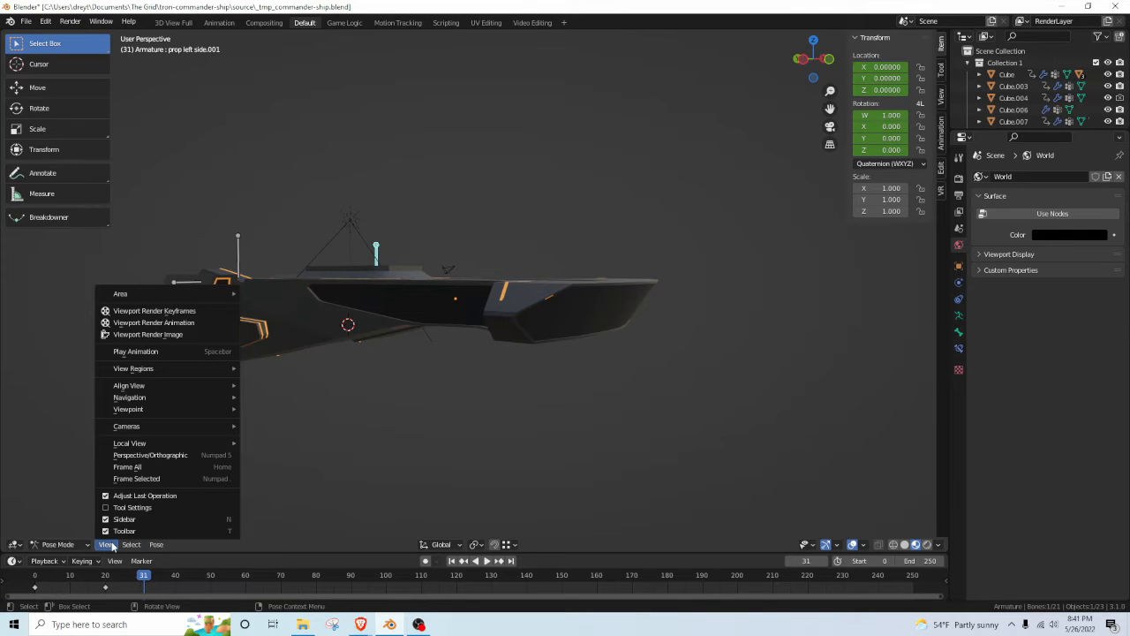
pyautogui.moveTo(144, 418)
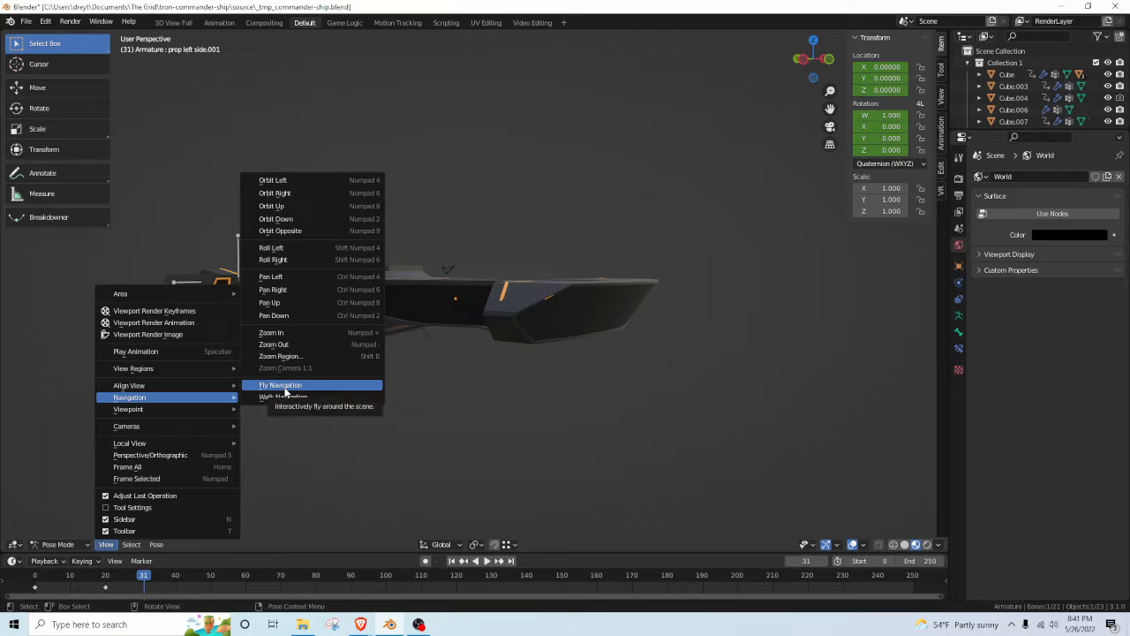
pyautogui.click(292, 399)
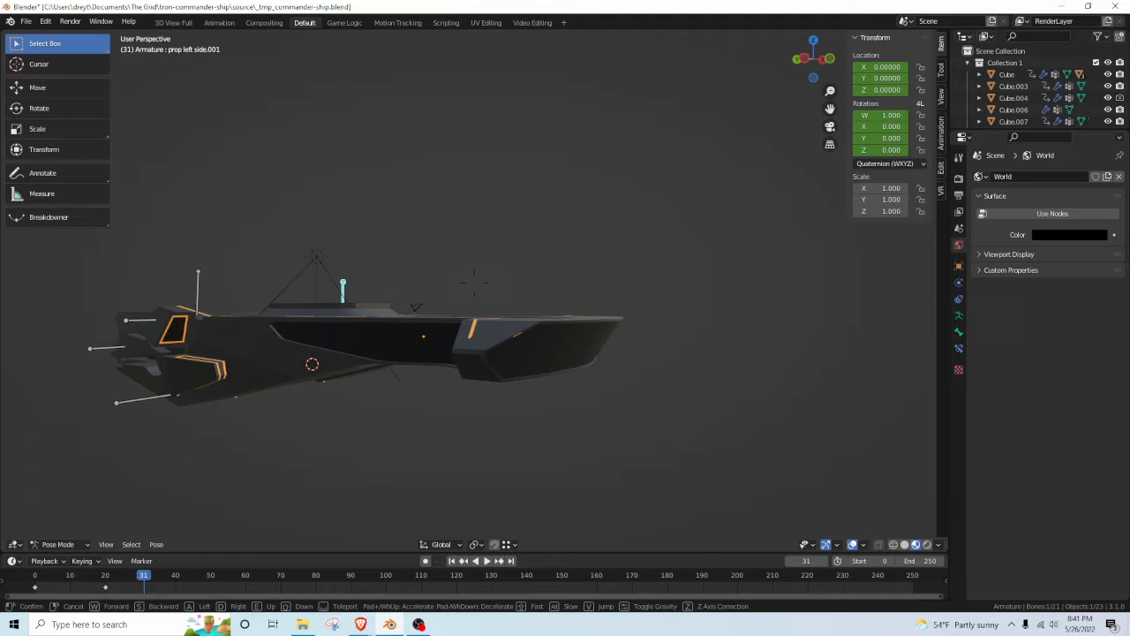
pyautogui.press('w')
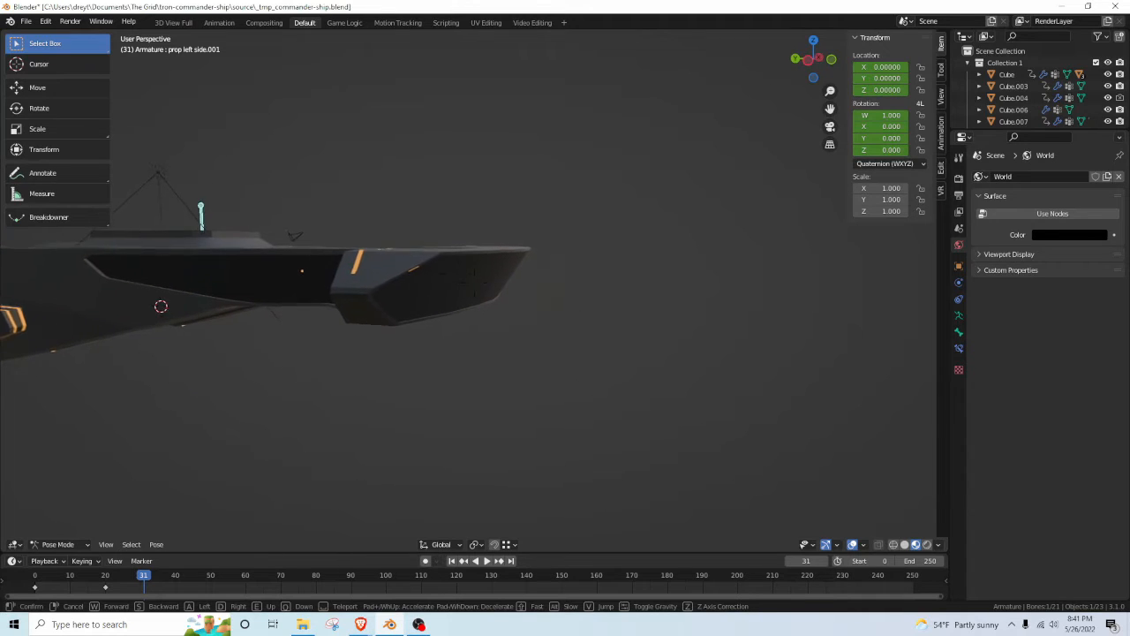
pyautogui.press('w')
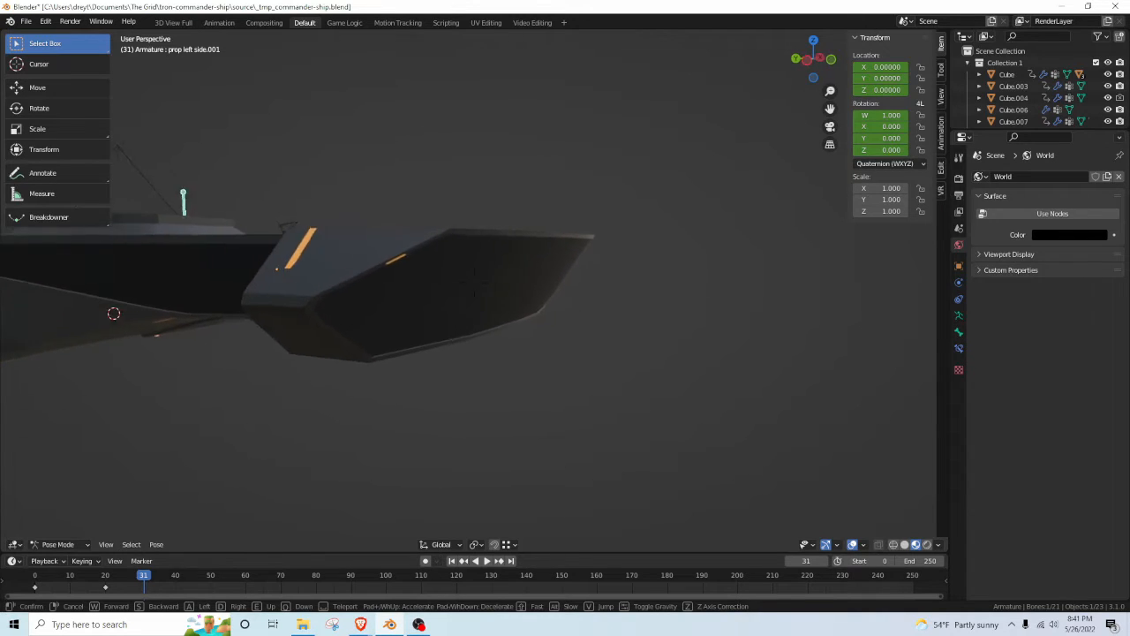
pyautogui.press('w')
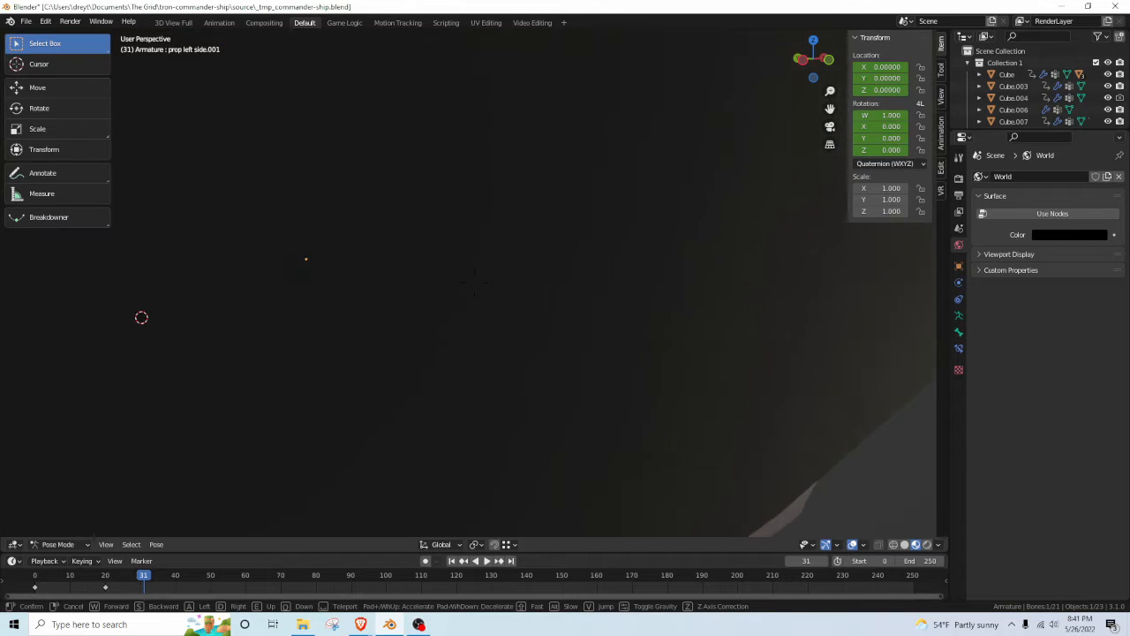
pyautogui.press('w')
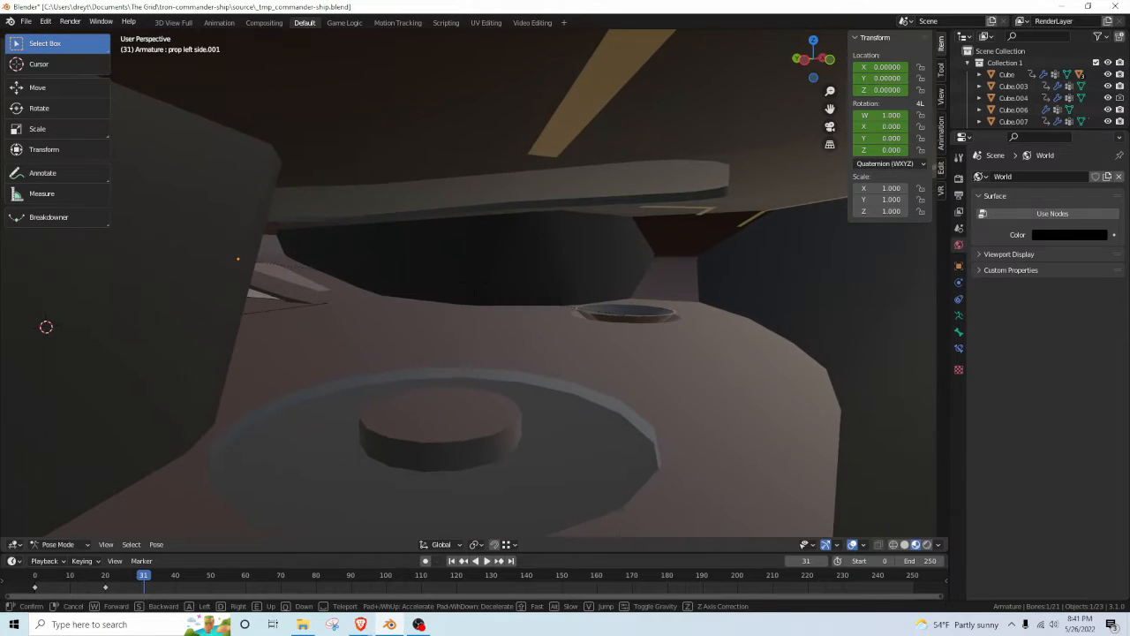
pyautogui.press('w')
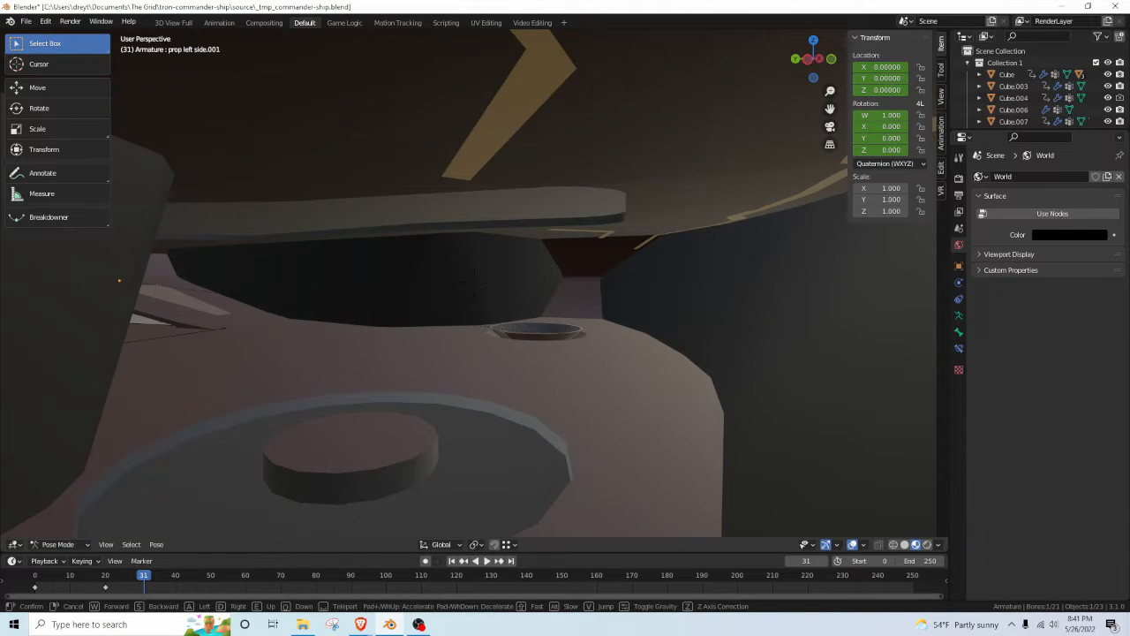
# Walk to the hexagonal double door and look around the wireframe object standing on the dark floor before it.
pyautogui.press('w')
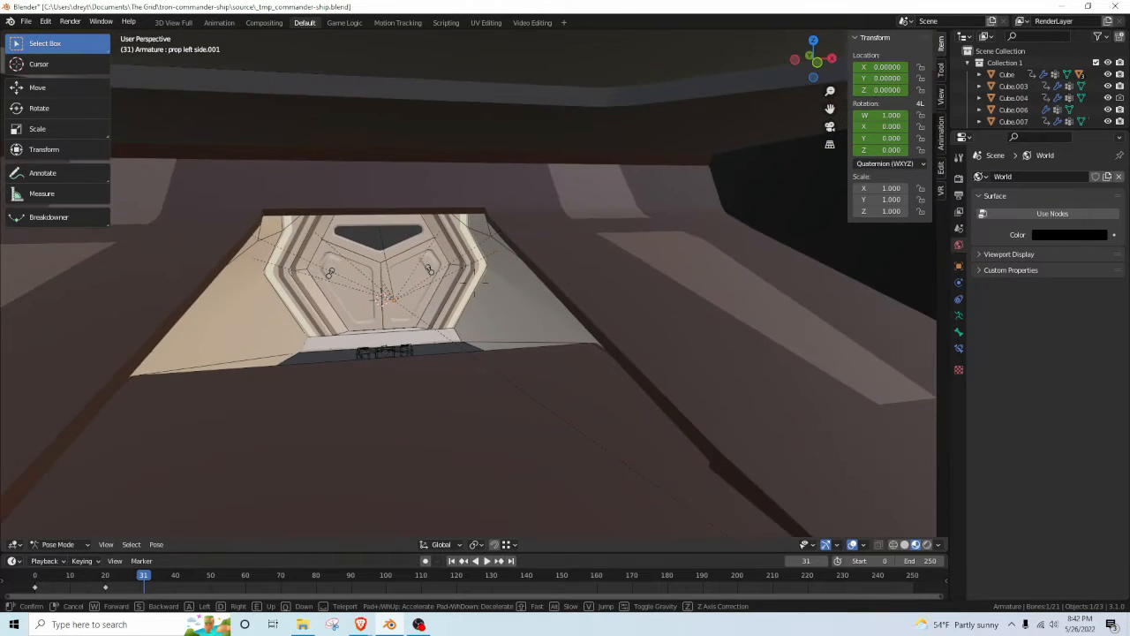
pyautogui.press('w')
pyautogui.press('w')
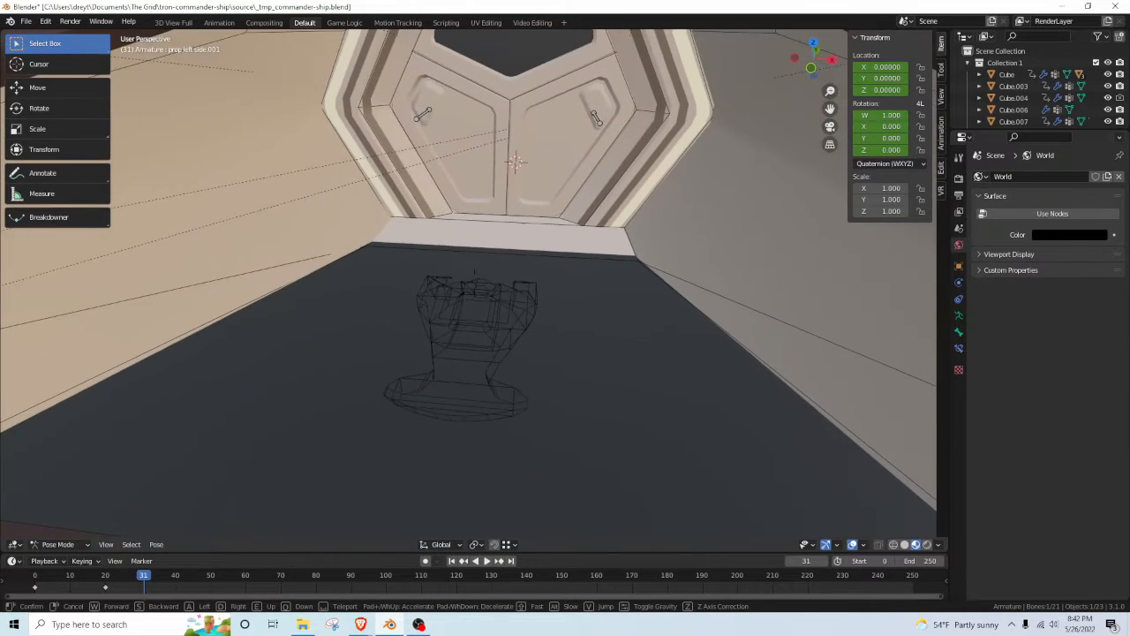
pyautogui.press('w')
pyautogui.press('a')
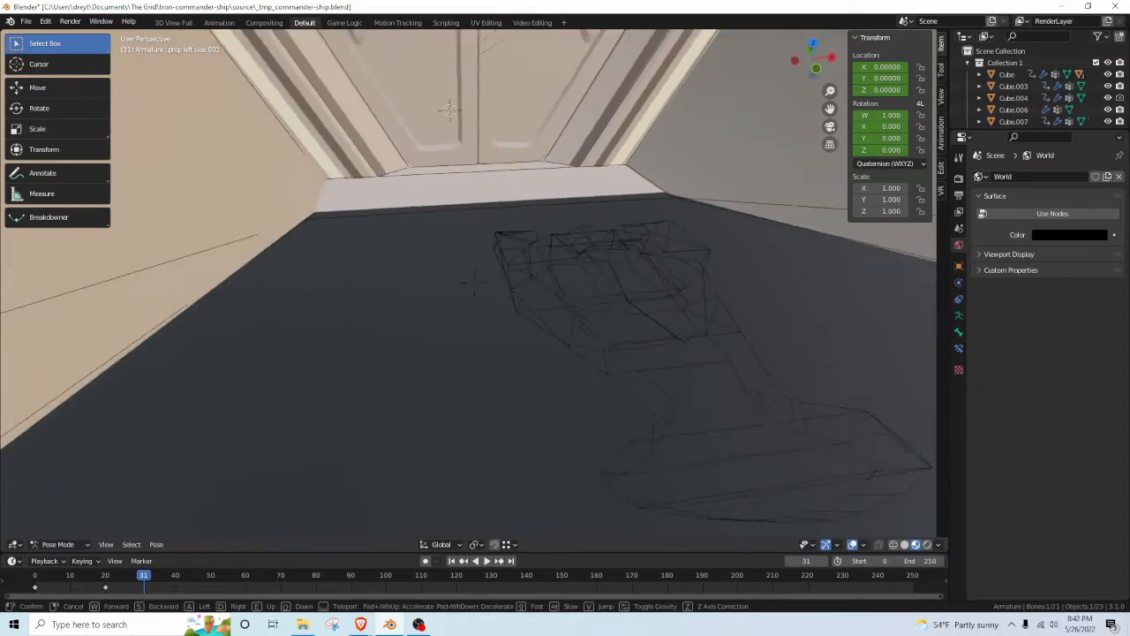
pyautogui.press('a')
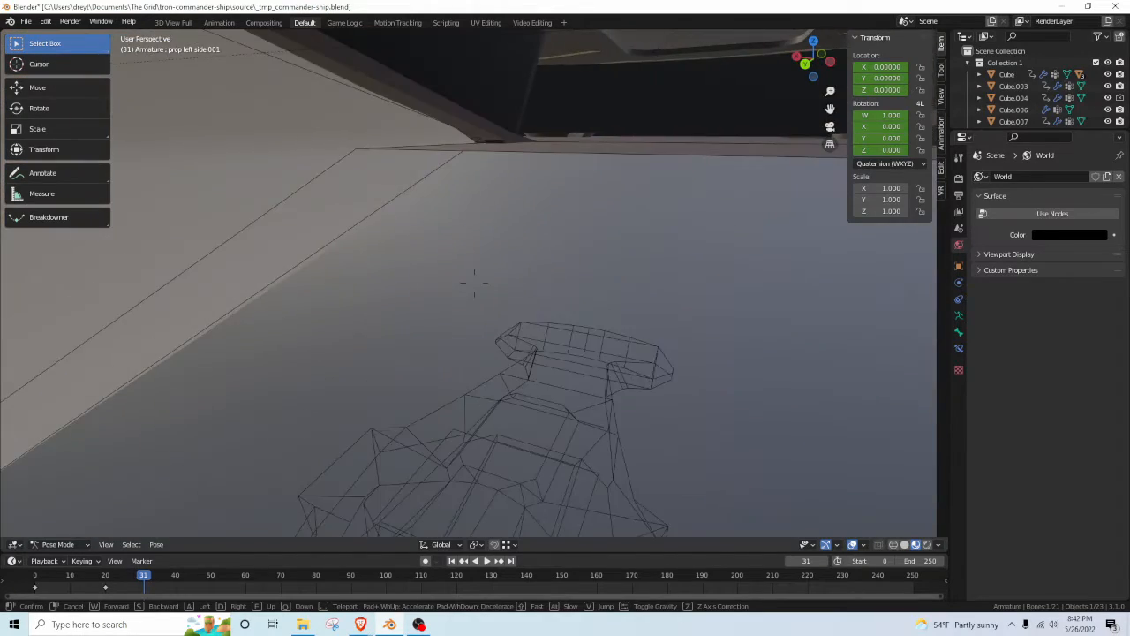
pyautogui.press('s')
pyautogui.press('w')
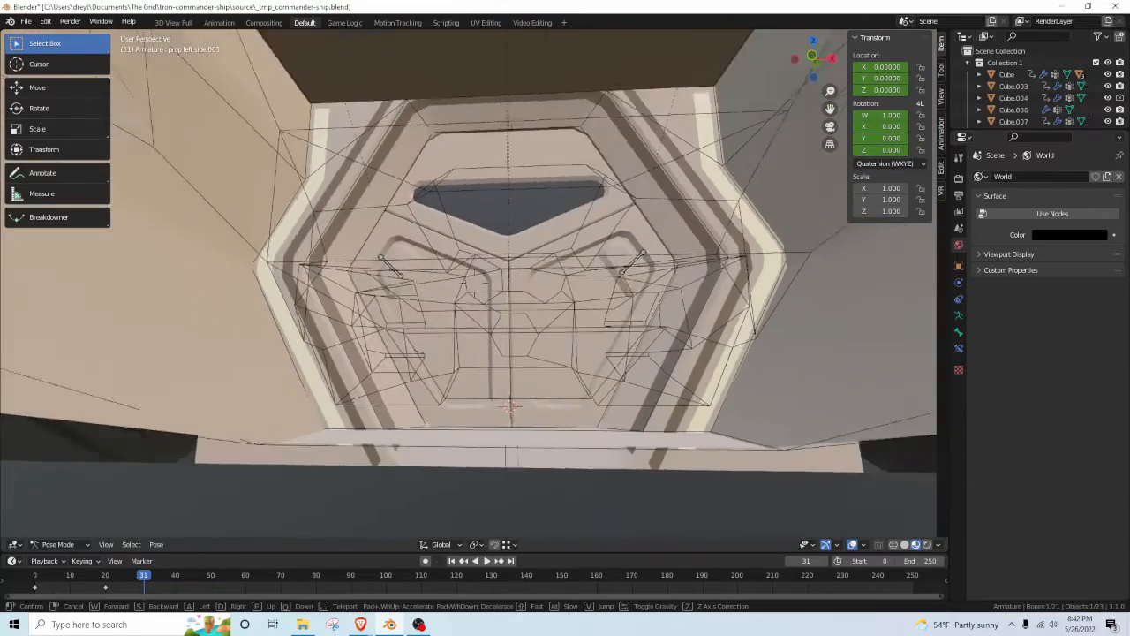
# Pass through the hexagonal door into the bay behind it, turn around and walk back to the room with circular recesses.
pyautogui.press('w')
pyautogui.press('w')
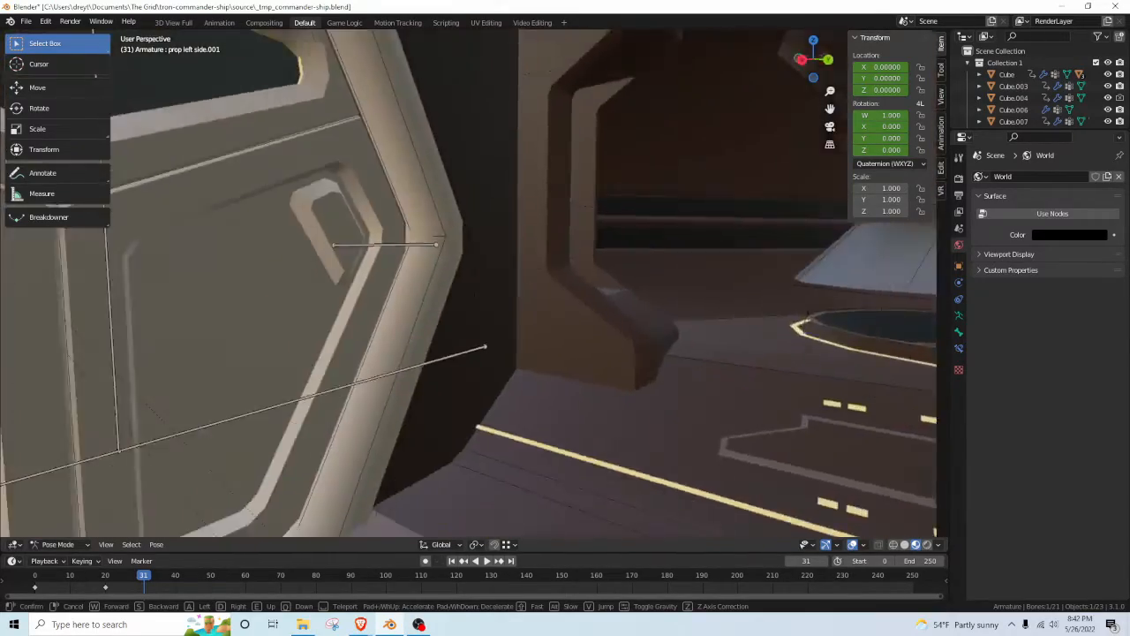
pyautogui.press('w')
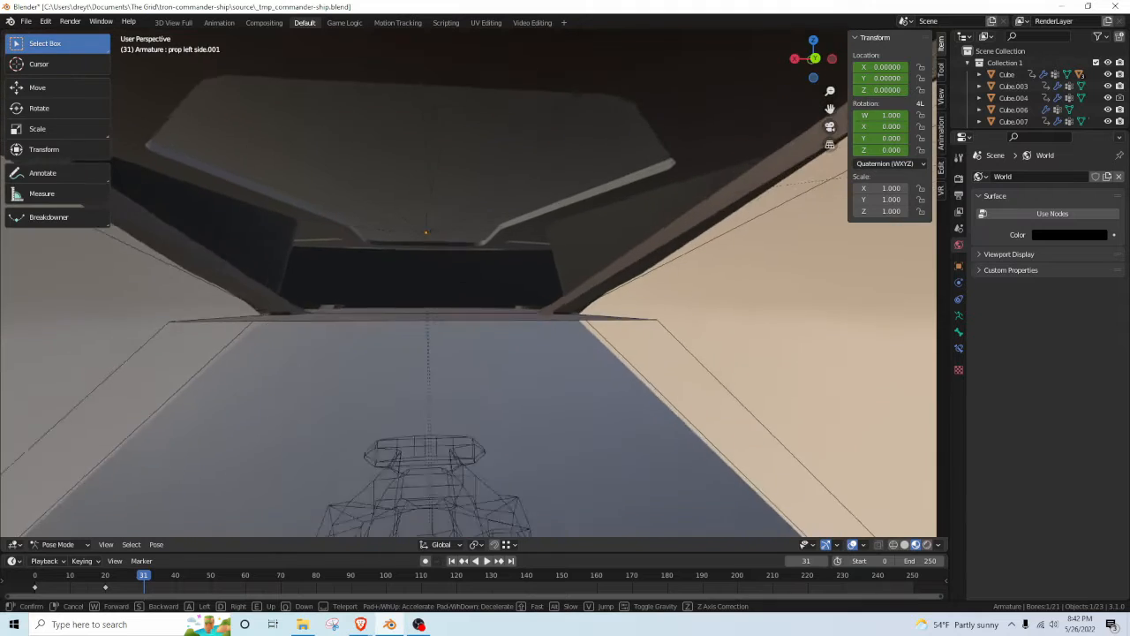
pyautogui.press('w')
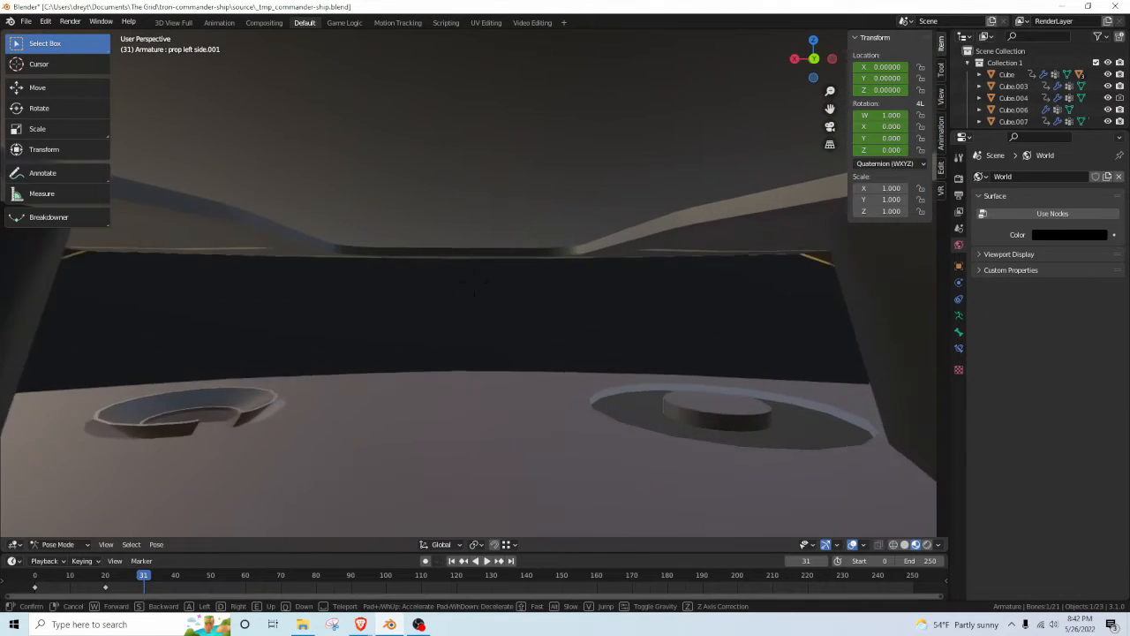
pyautogui.press('w')
pyautogui.press('s')
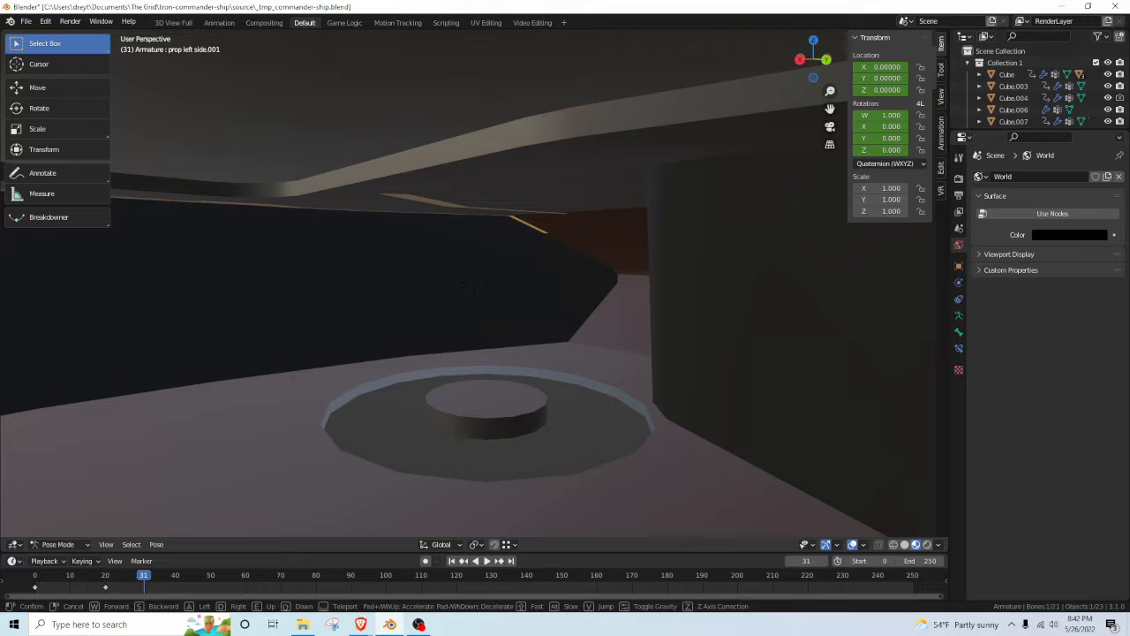
# Walk through the hexagonal door again and examine the cylindrical columns and lit floor strips in the bay behind it.
pyautogui.press('w')
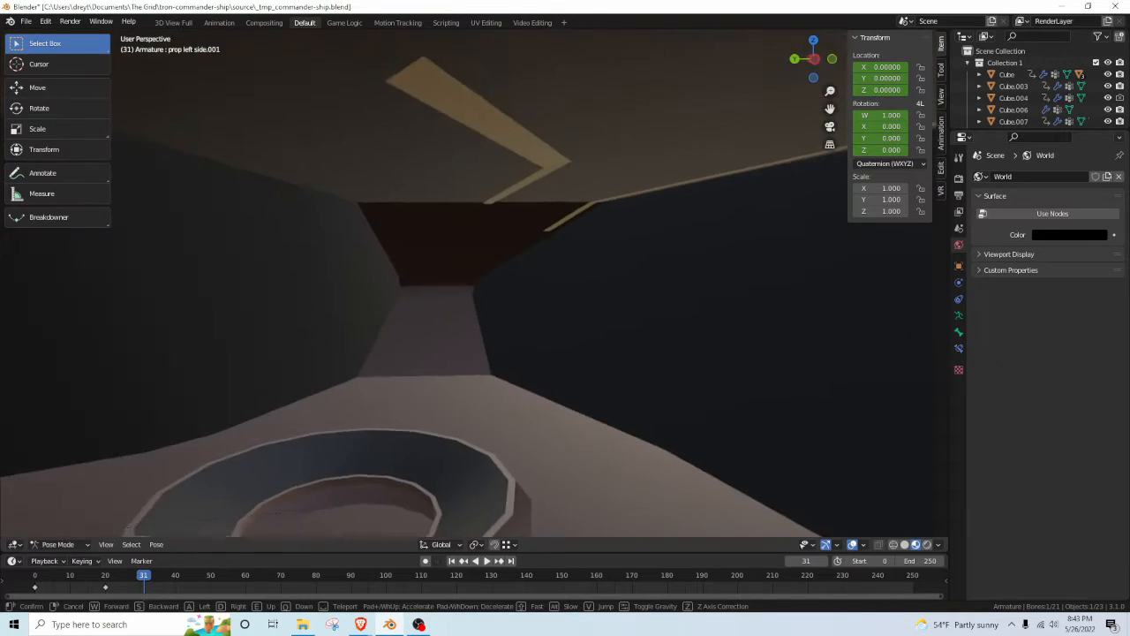
pyautogui.press('w')
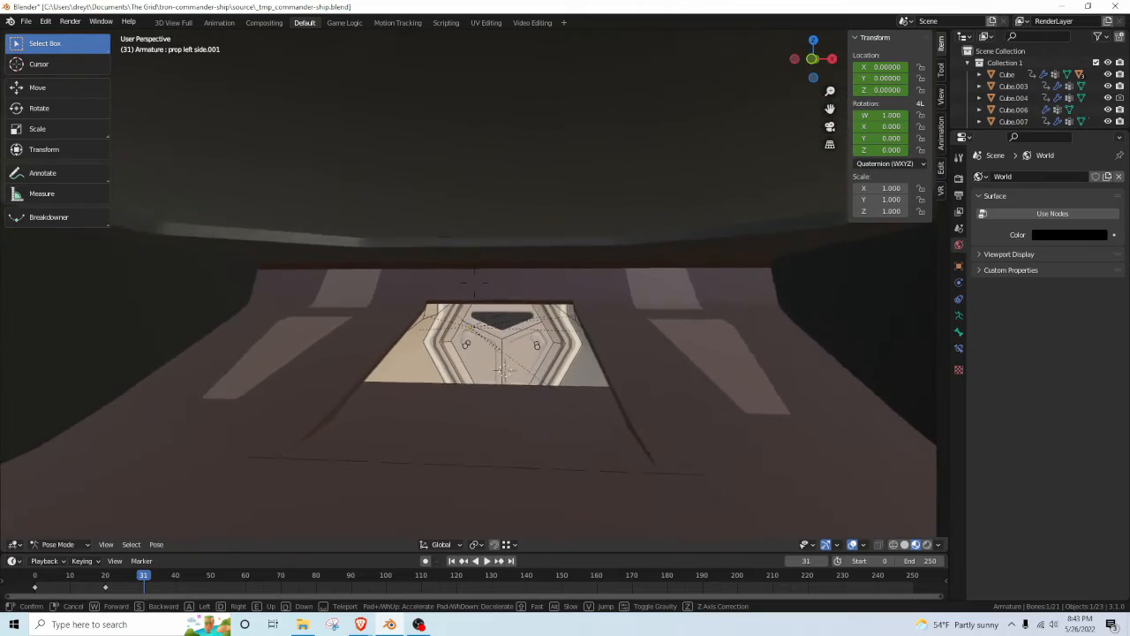
pyautogui.press('w')
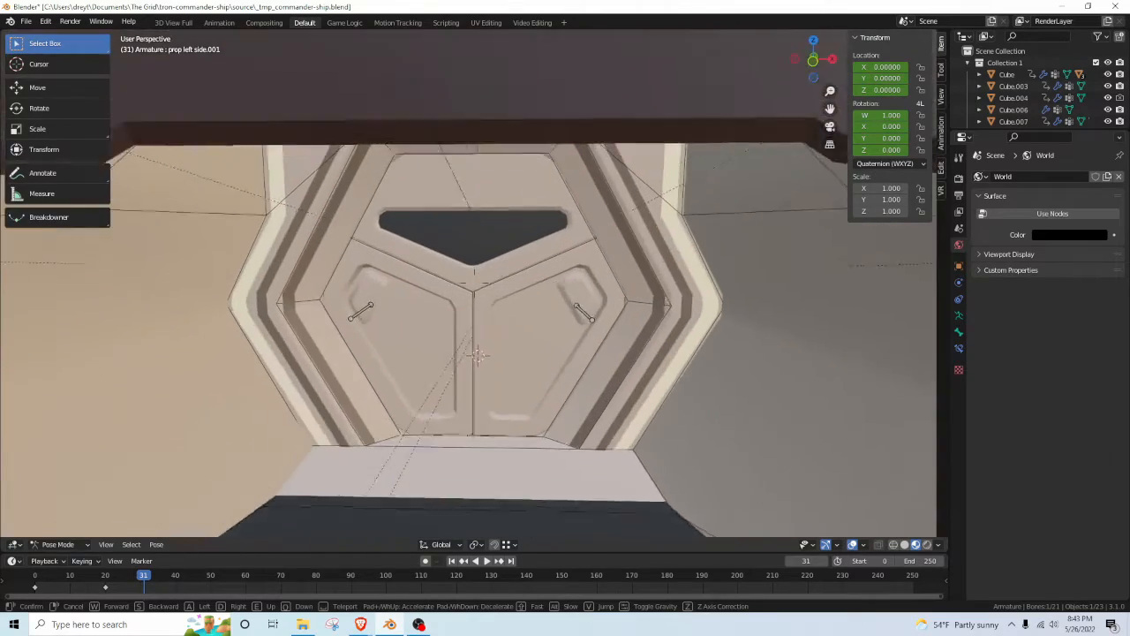
pyautogui.press('w')
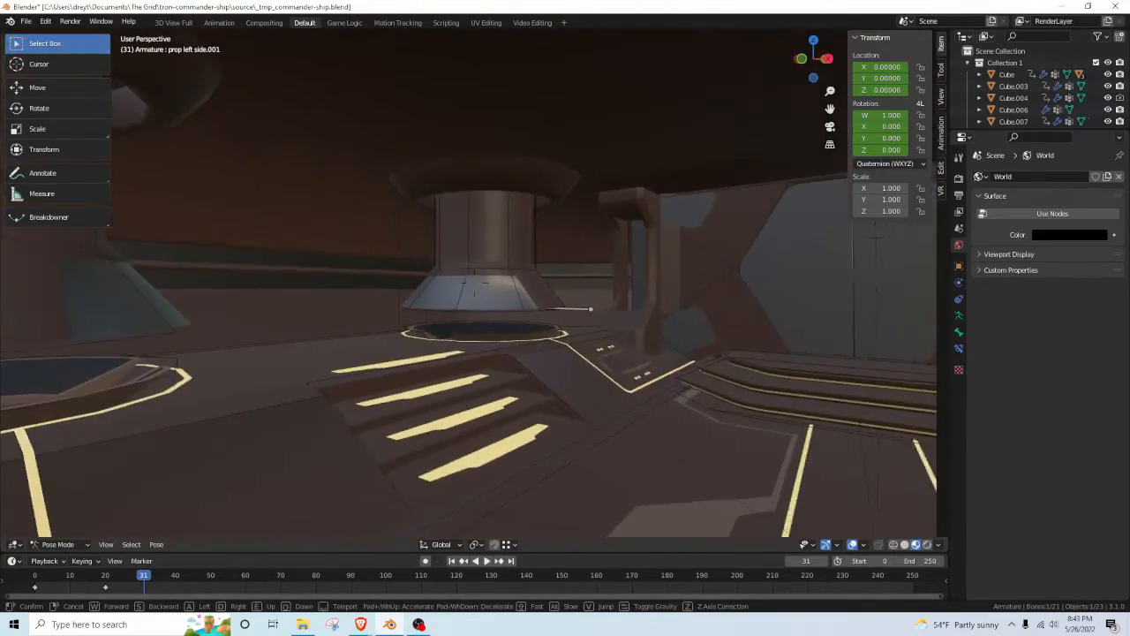
pyautogui.press('s')
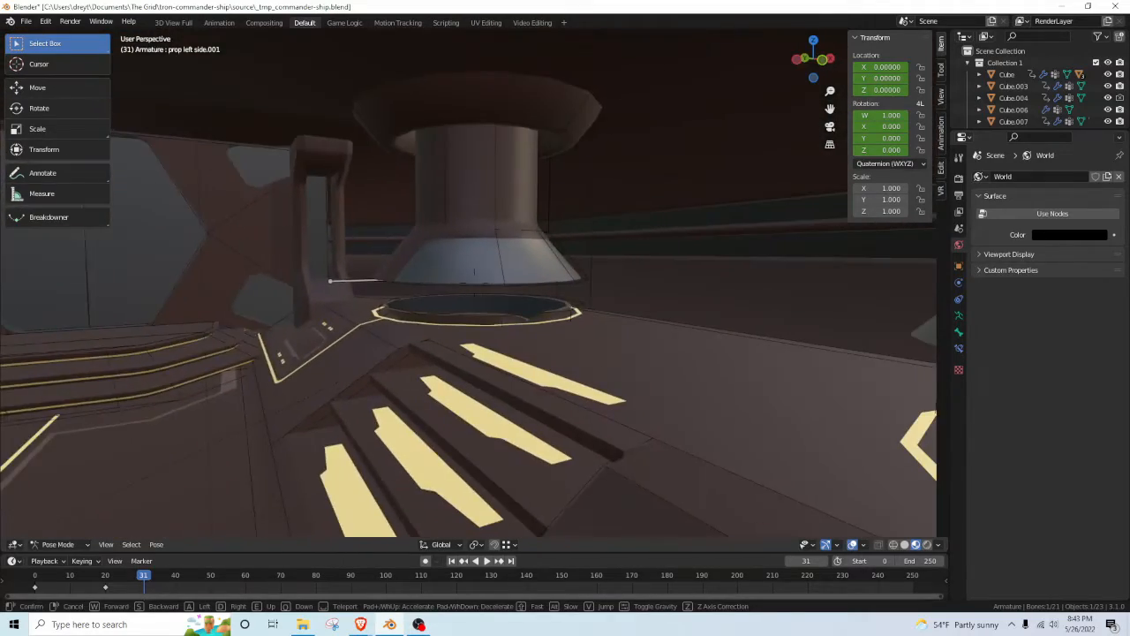
# Walk out through the ship's wall and examine the hexagonal hatch from outside, viewing it from several angles.
pyautogui.press('w')
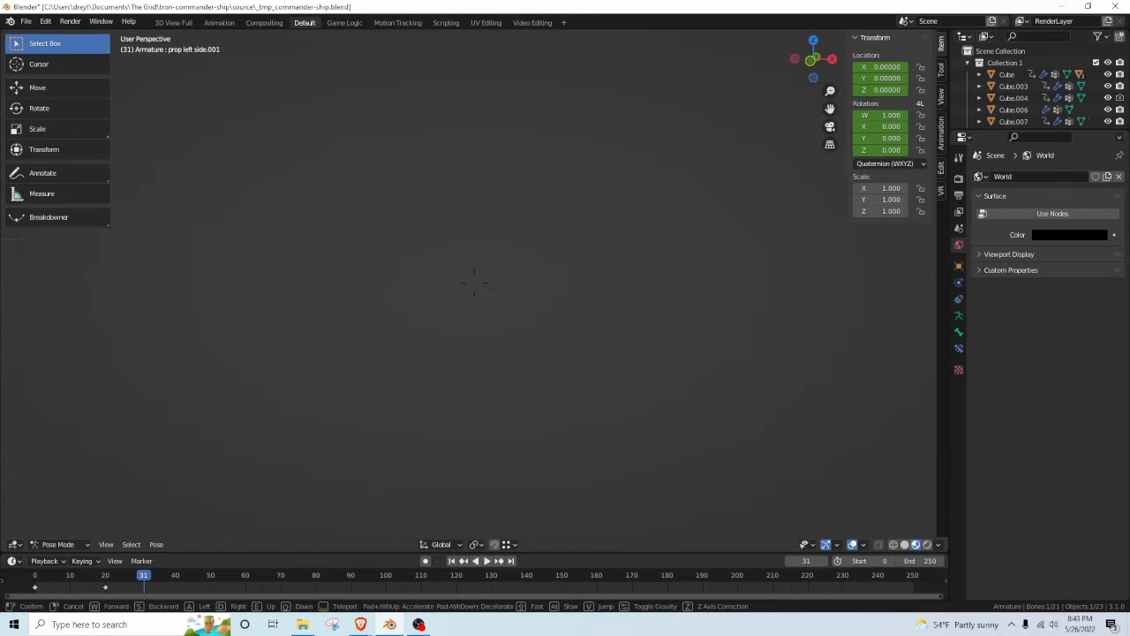
pyautogui.press('s')
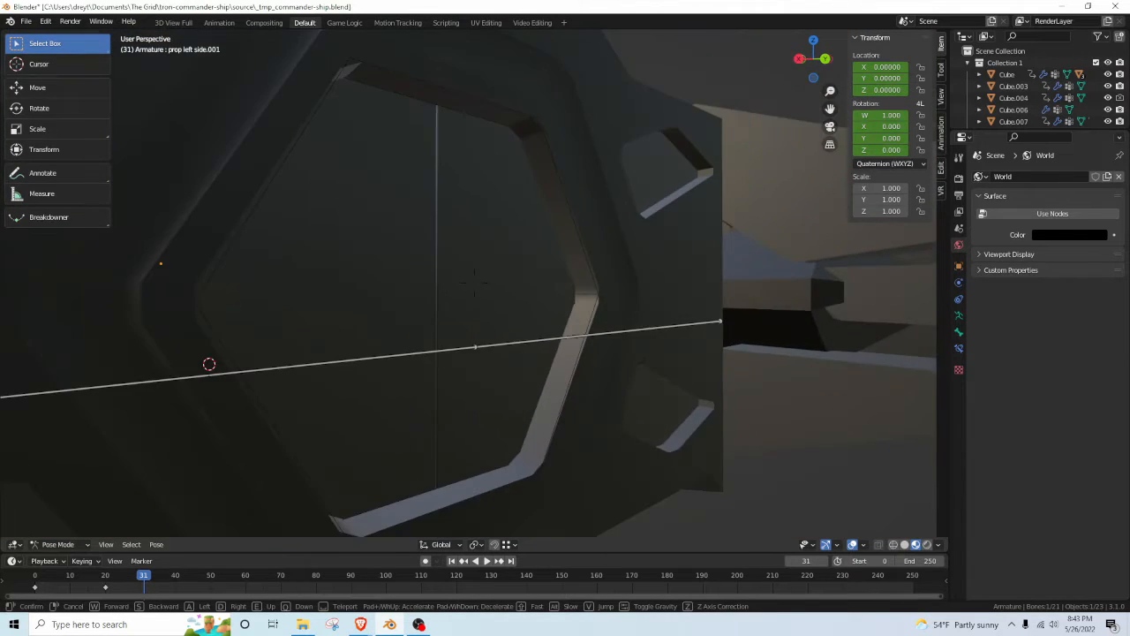
pyautogui.press('s')
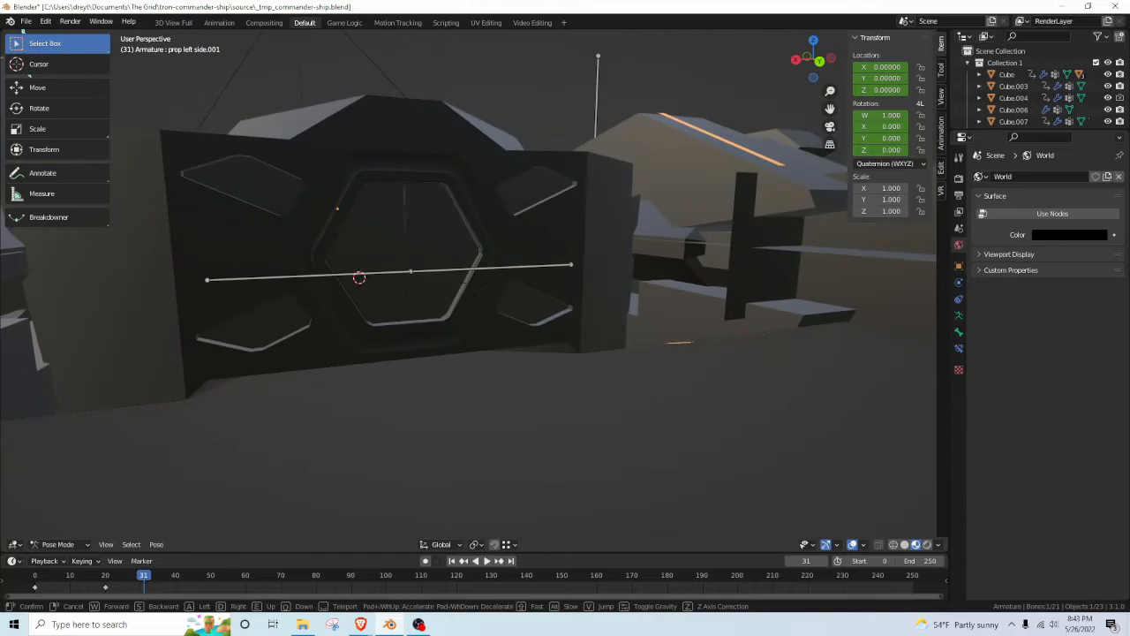
pyautogui.press('a')
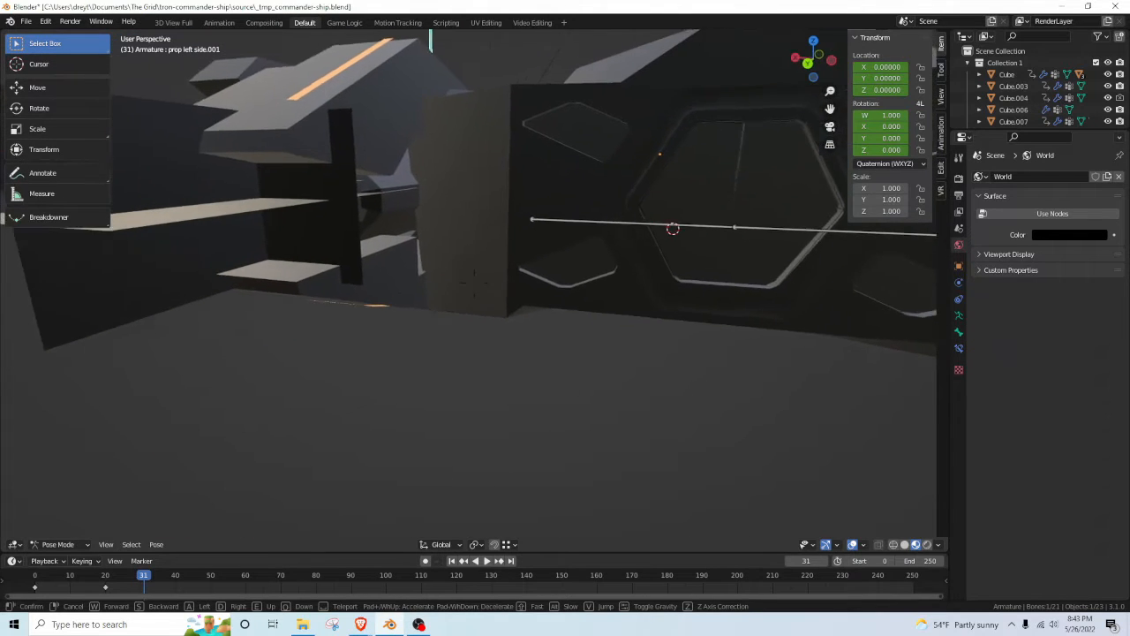
pyautogui.press('a')
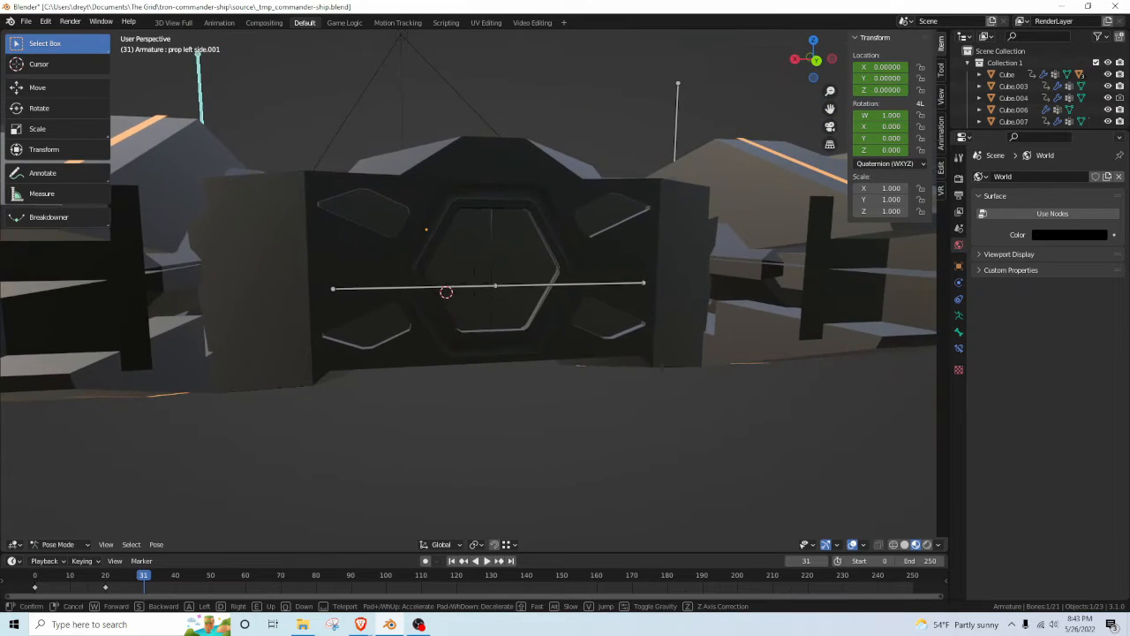
pyautogui.press('w')
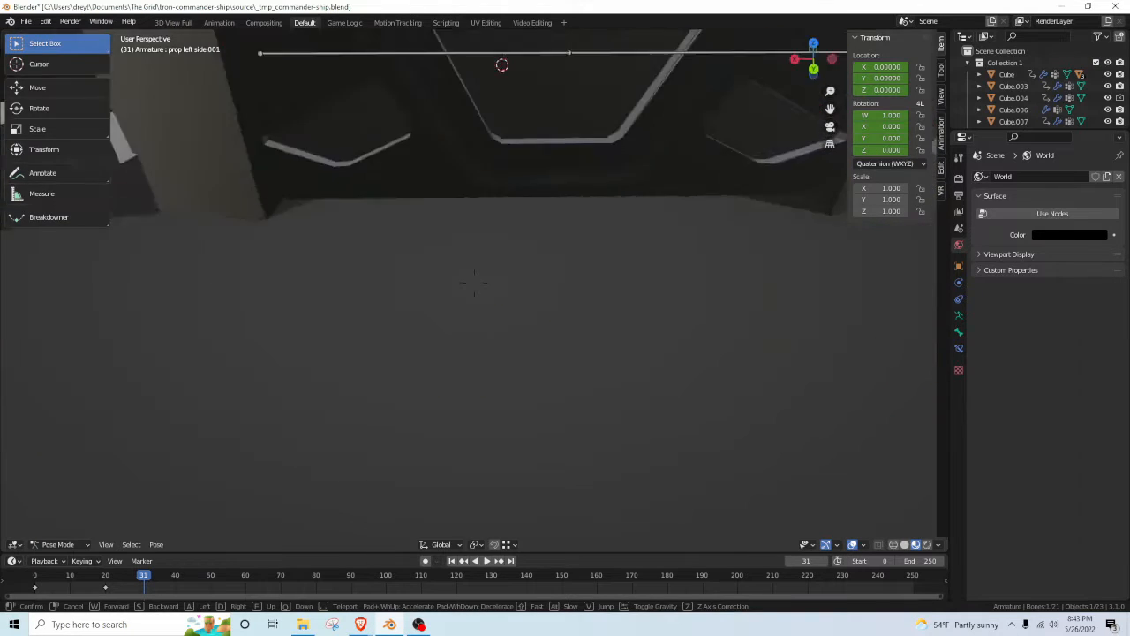
pyautogui.press('s')
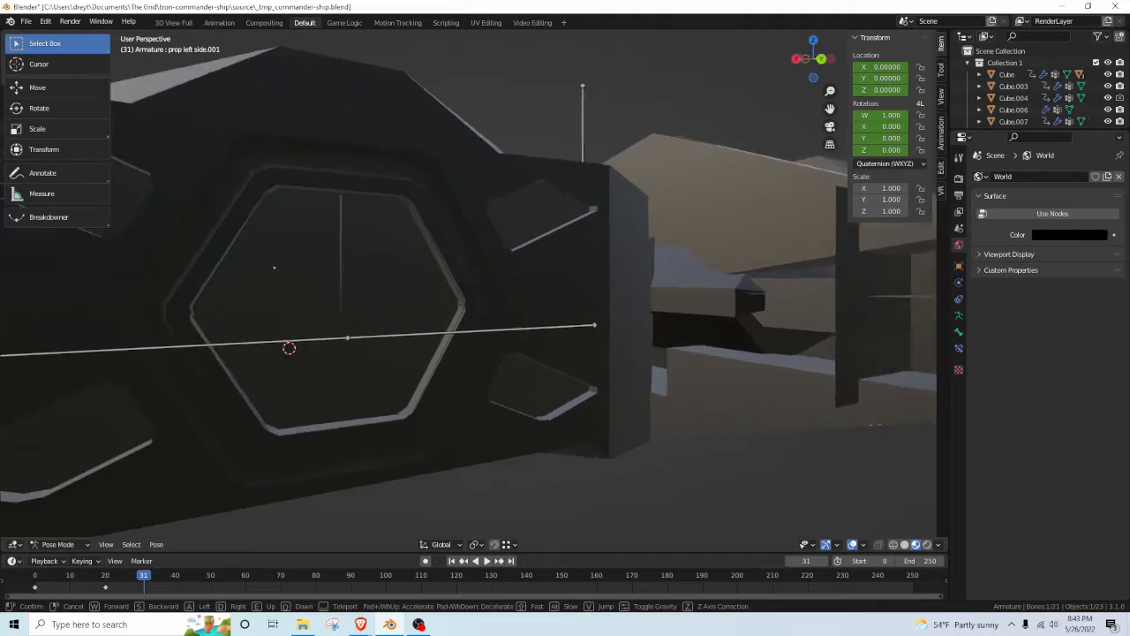
# Walk back inside through the columned bay and hexagonal door, and look around the room with circular floor recesses.
pyautogui.press('s')
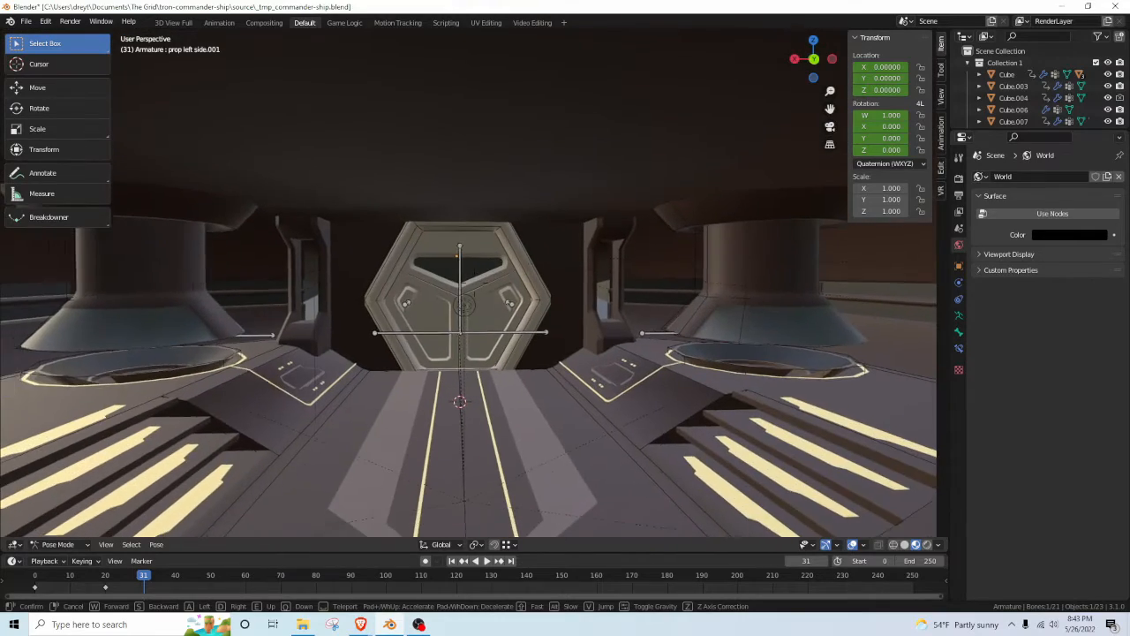
pyautogui.press('w')
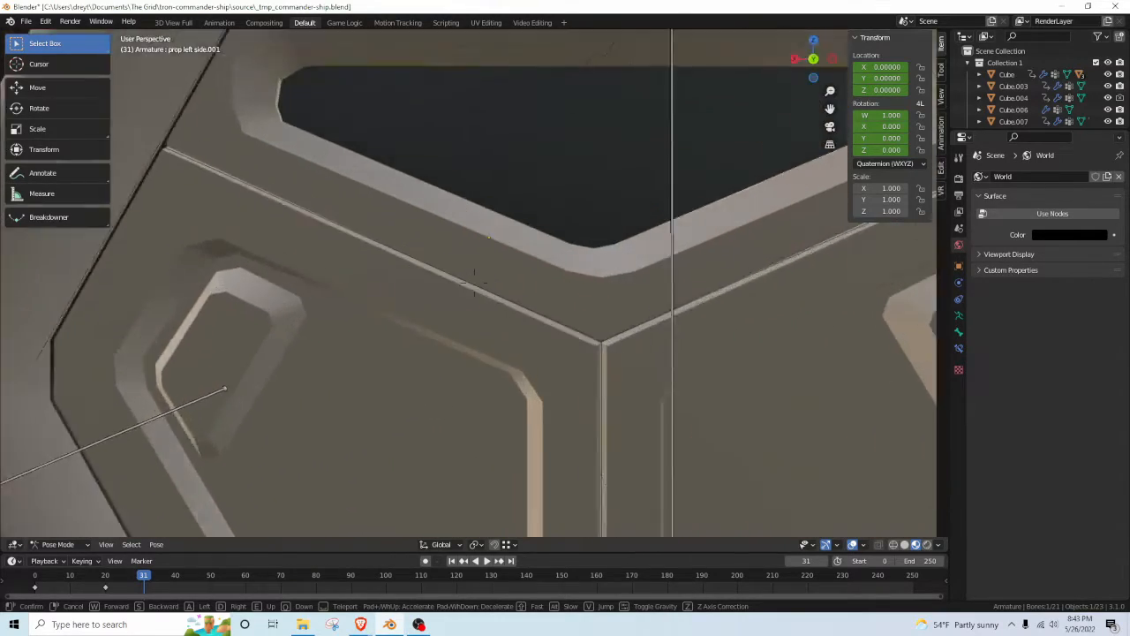
pyautogui.press('w')
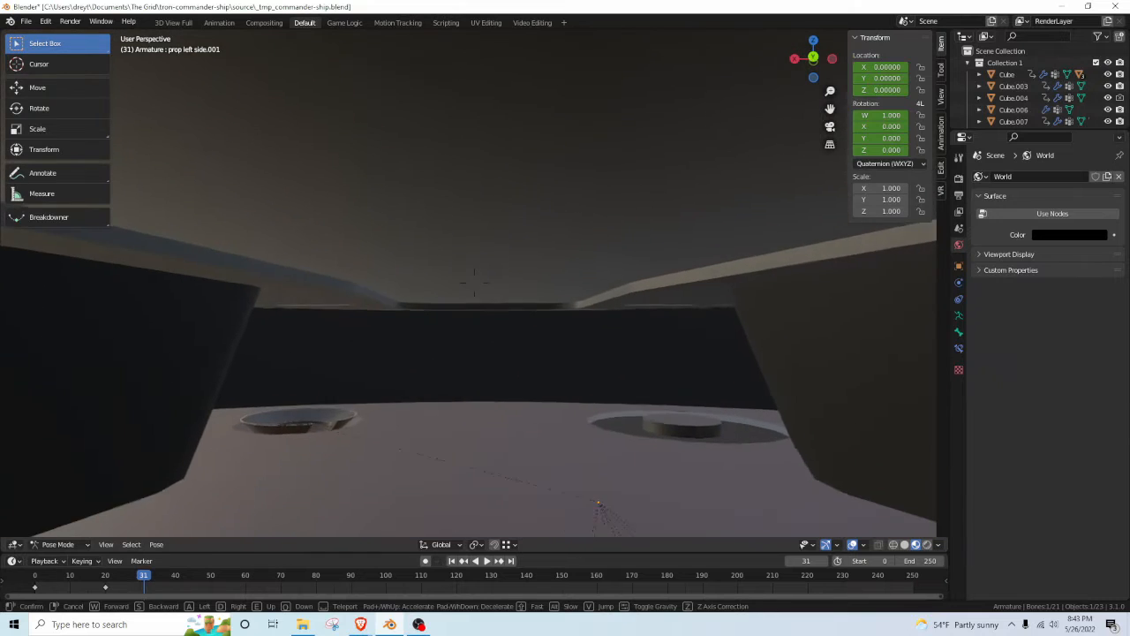
pyautogui.press('w')
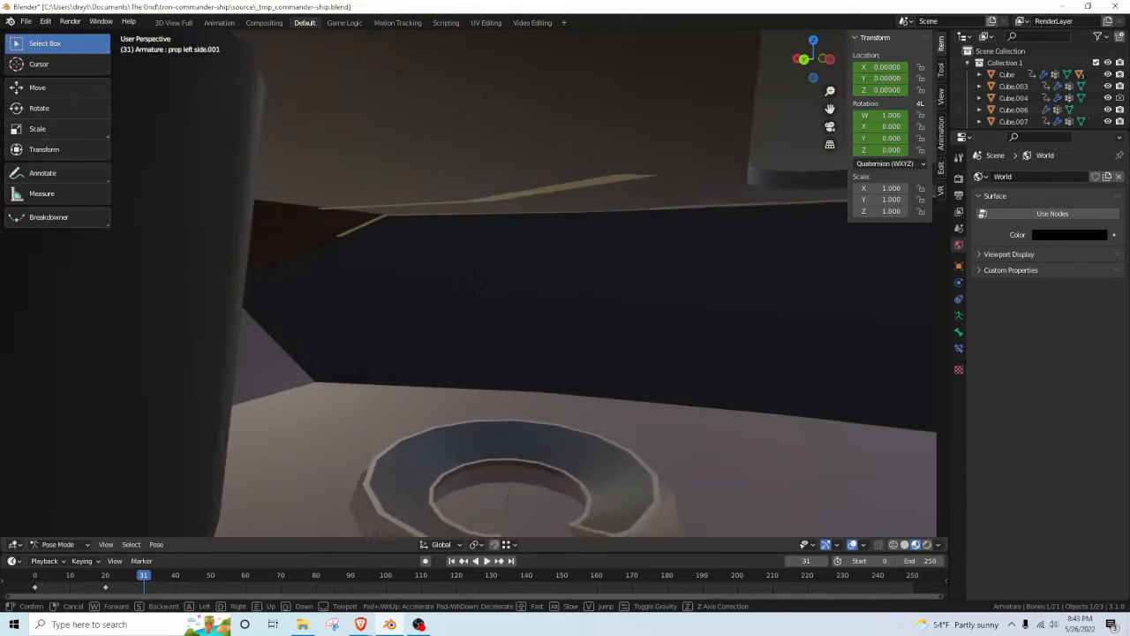
pyautogui.press('w')
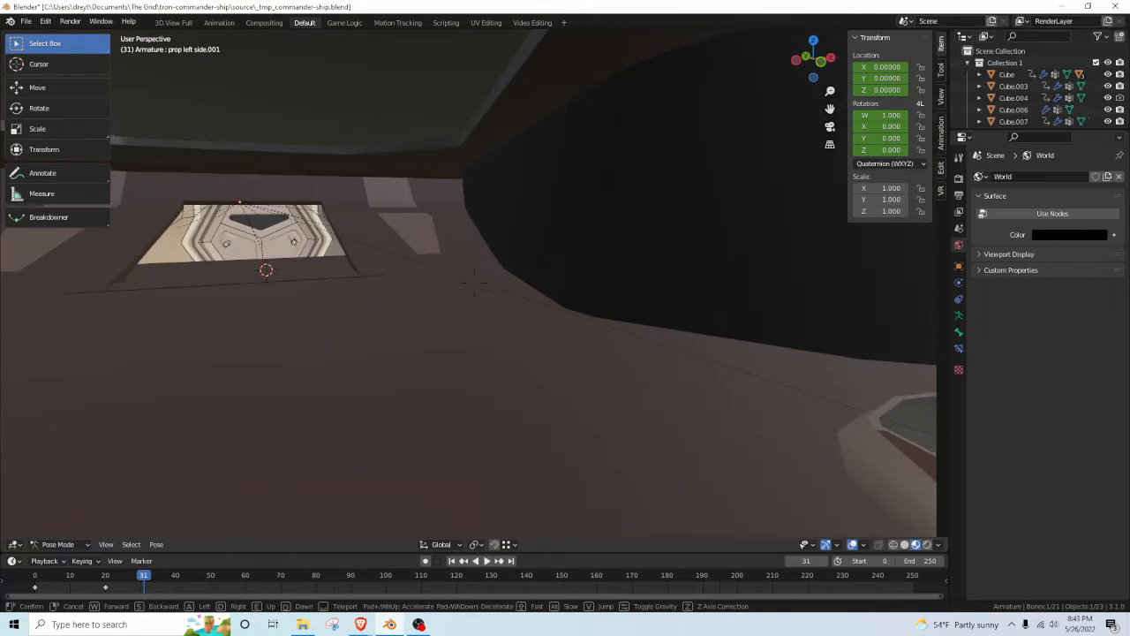
# Walk through the hexagonal door into the columned bay, back away to face the door, and end Walk Navigation.
pyautogui.press('w')
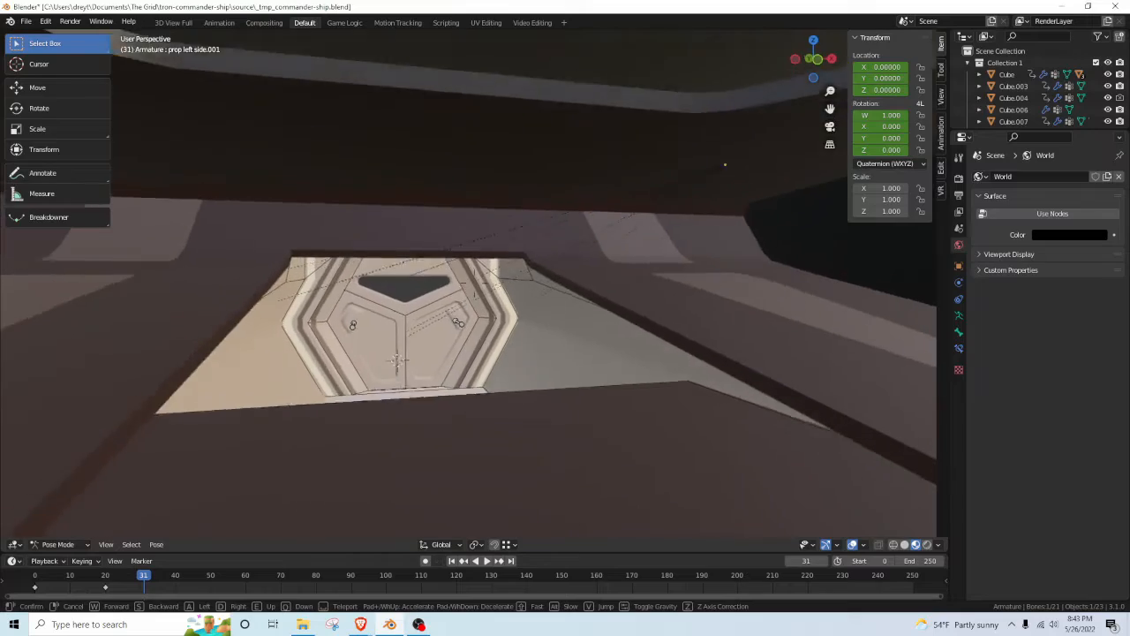
pyautogui.press('w')
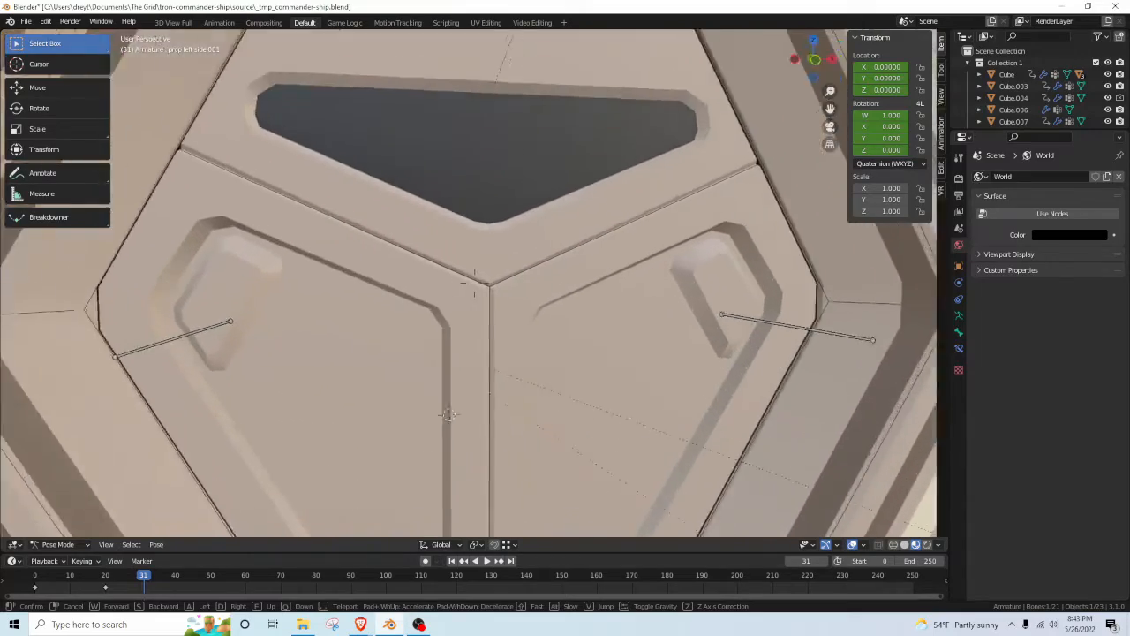
pyautogui.press('w')
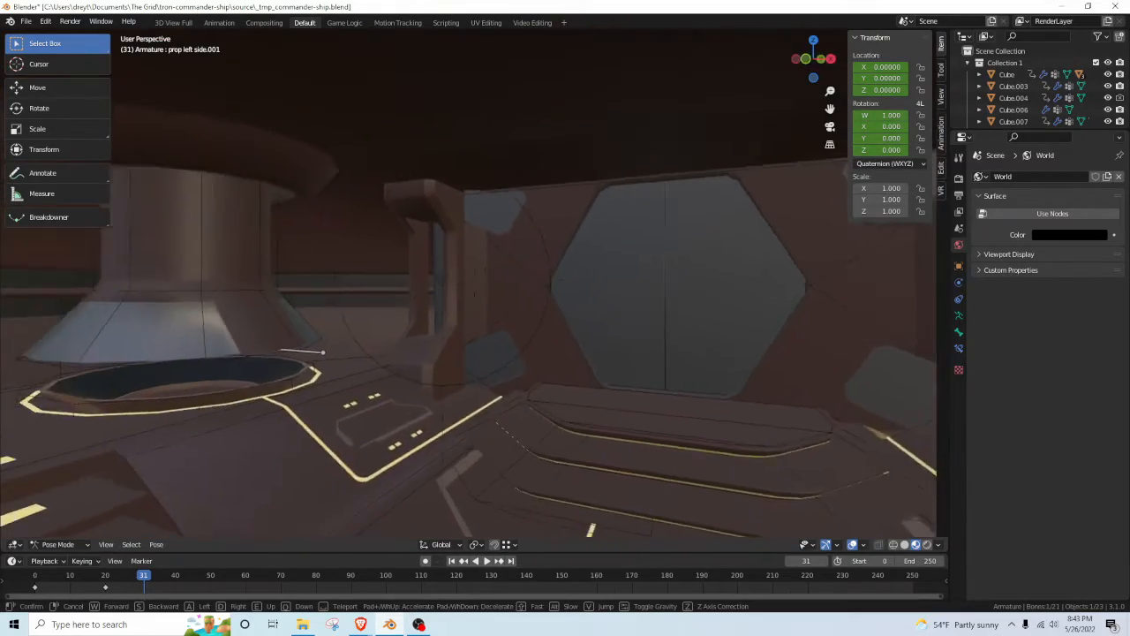
pyautogui.press('s')
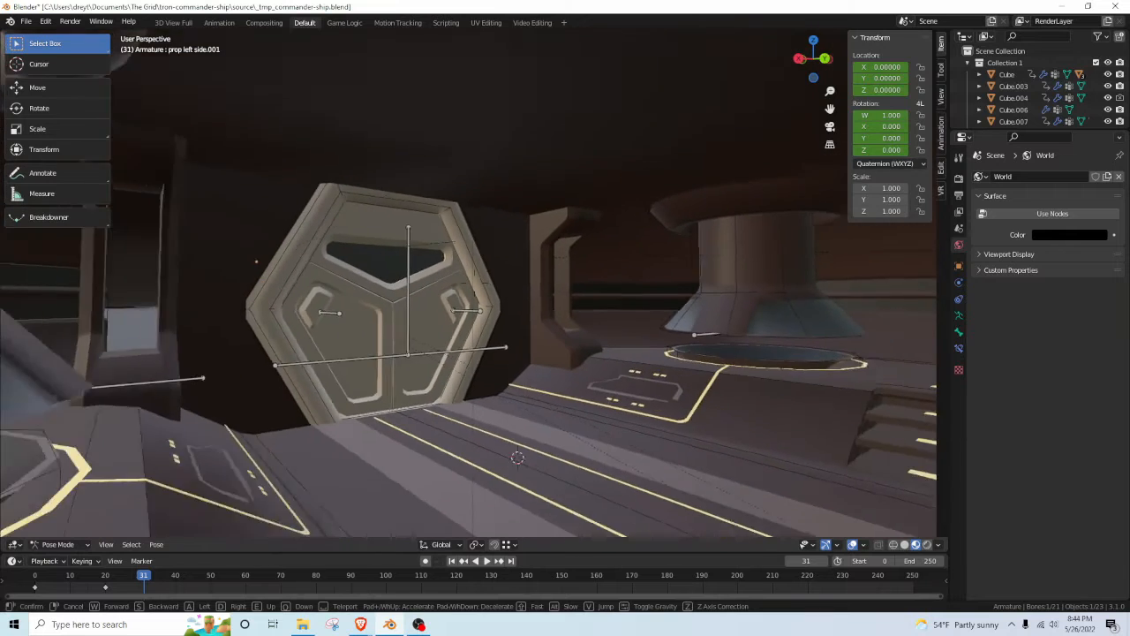
pyautogui.click(469, 282)
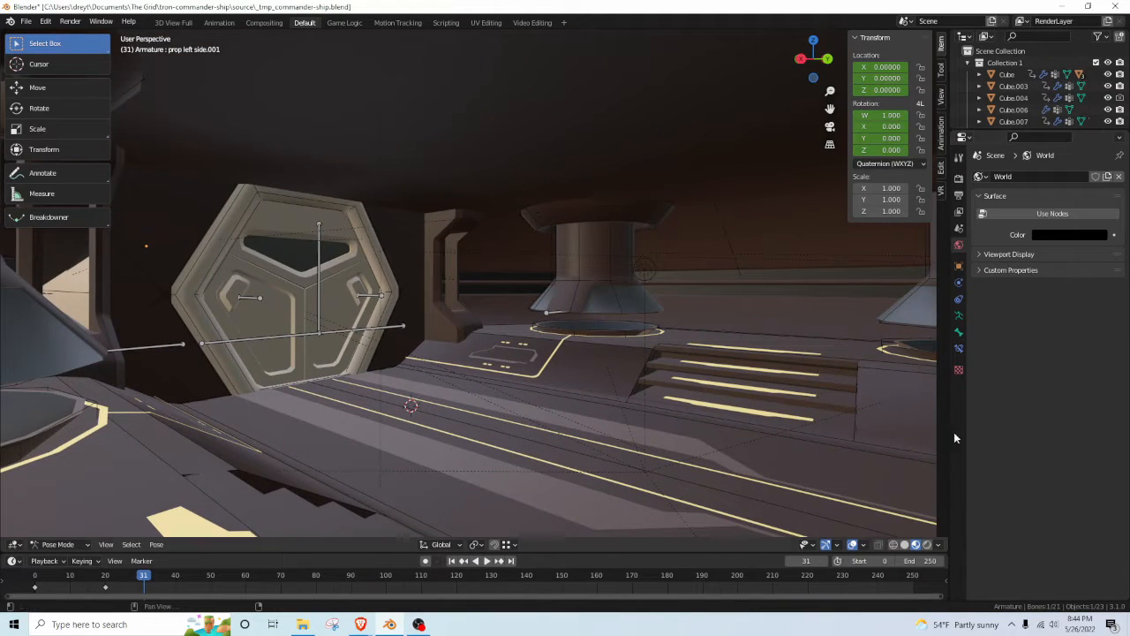
# Switch the viewport to rendered shading and look around the columned bay beside the hexagonal door.
pyautogui.click(926, 545)
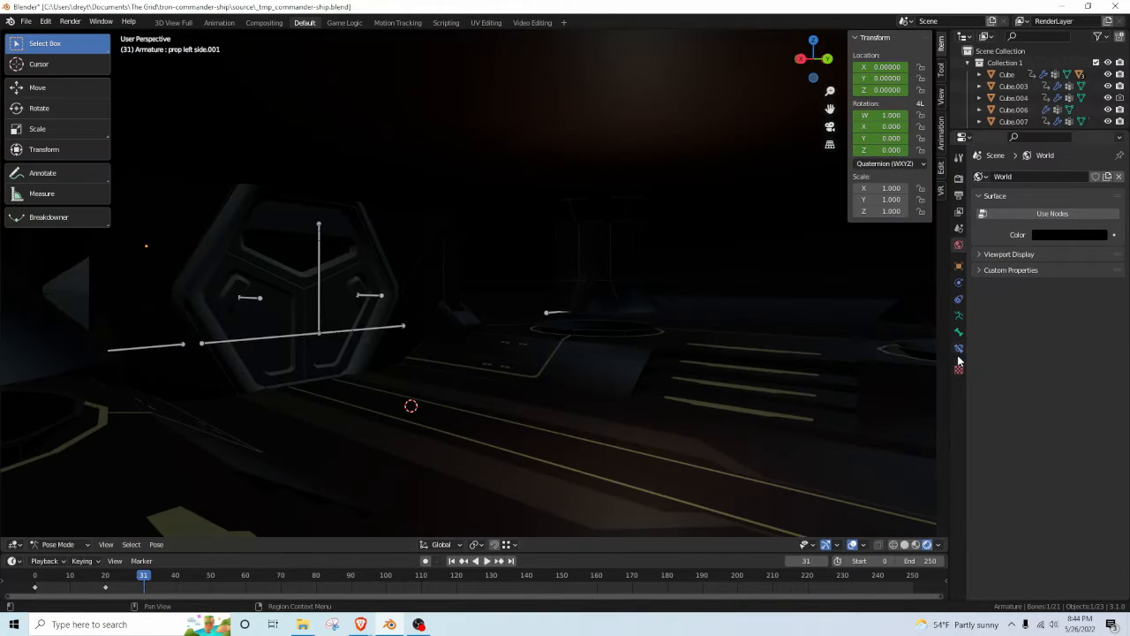
pyautogui.moveTo(469, 372)
pyautogui.mouseDown(button='middle')
pyautogui.moveTo(480, 379)
pyautogui.moveTo(454, 373)
pyautogui.mouseUp(button='middle')
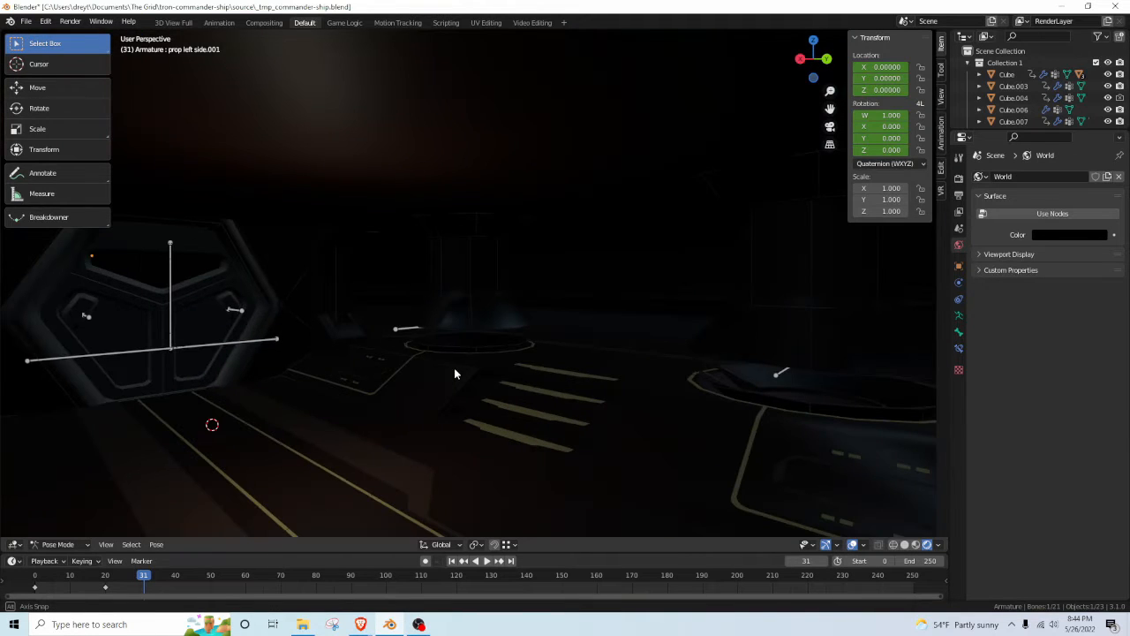
pyautogui.moveTo(559, 394); pyautogui.dragTo(530, 398, button='middle')
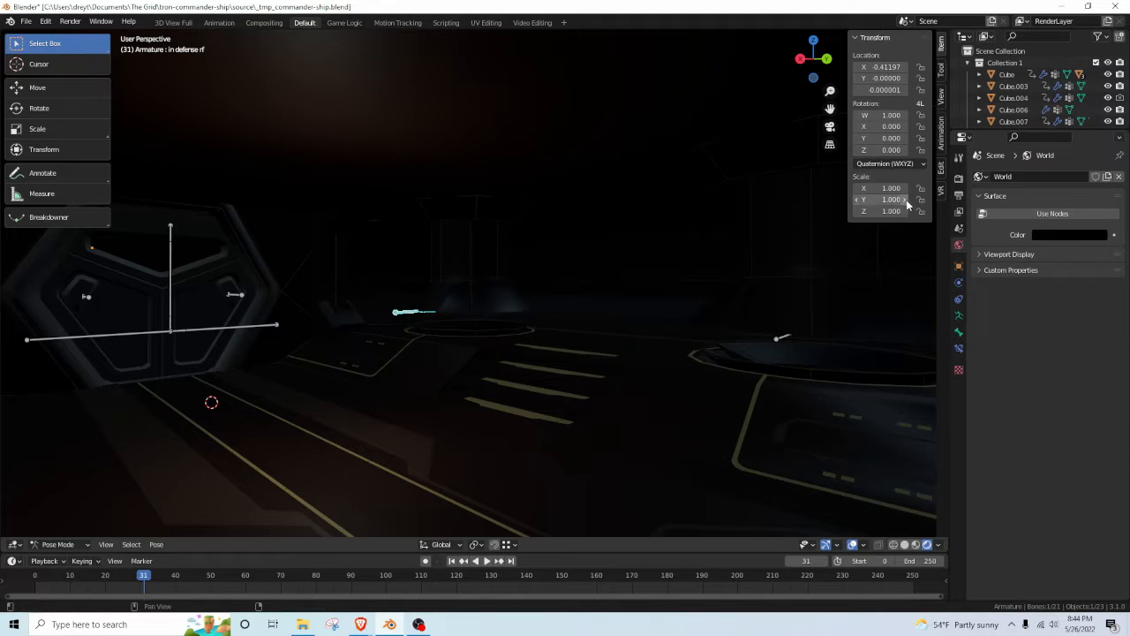
# Change the render engine from Eevee to Cycles and enable denoising for the viewport.
pyautogui.click(960, 179)
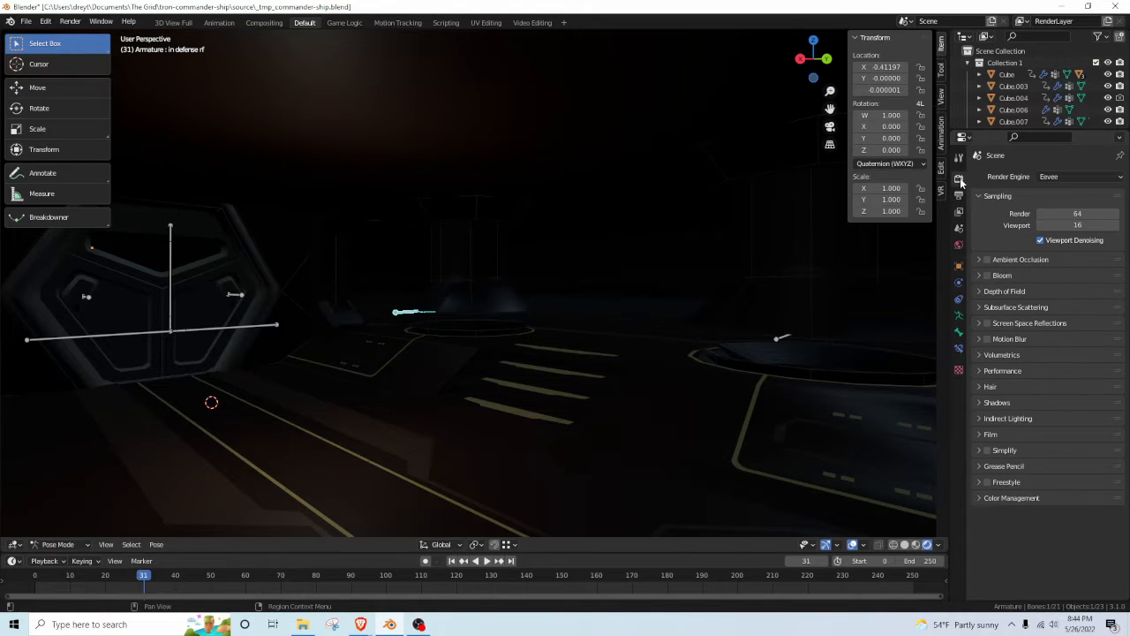
pyautogui.click(1060, 178)
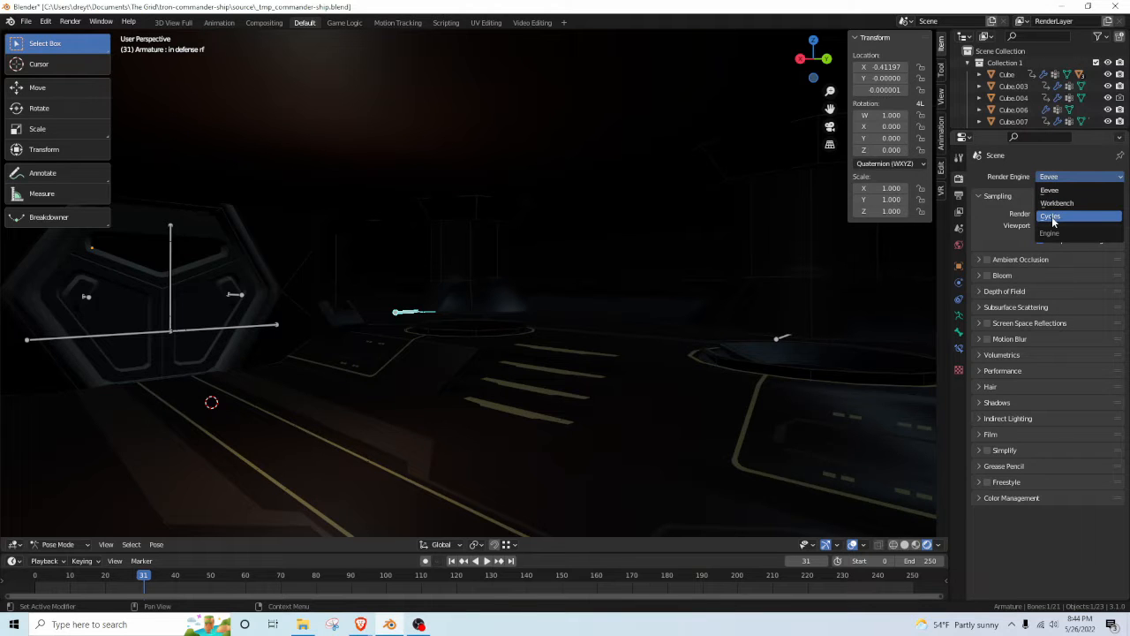
pyautogui.click(1052, 216)
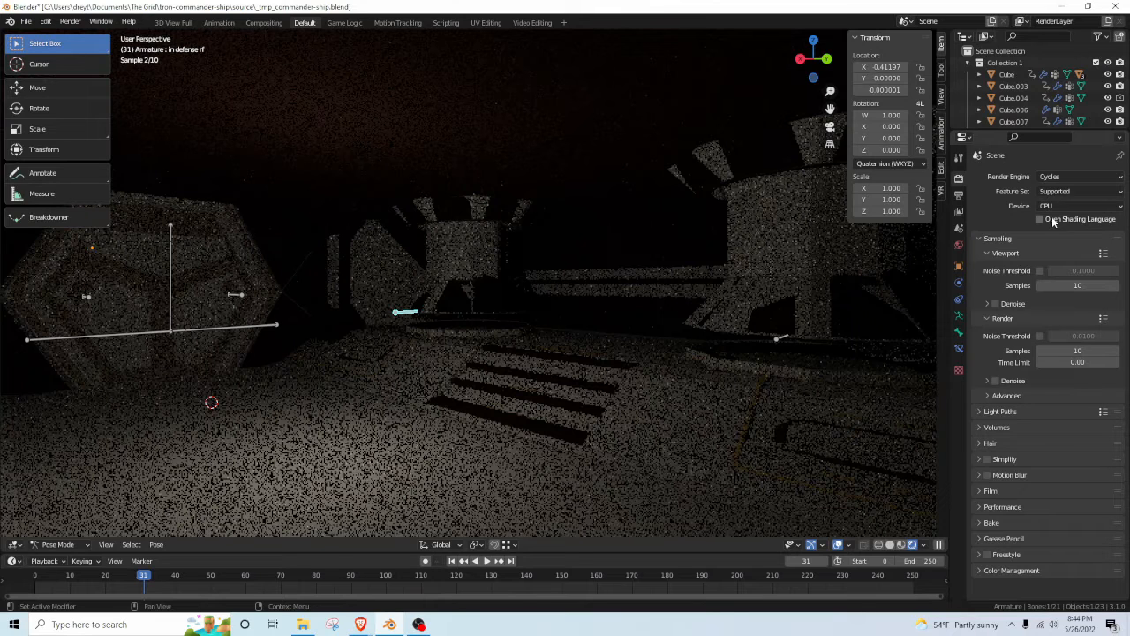
pyautogui.click(995, 303)
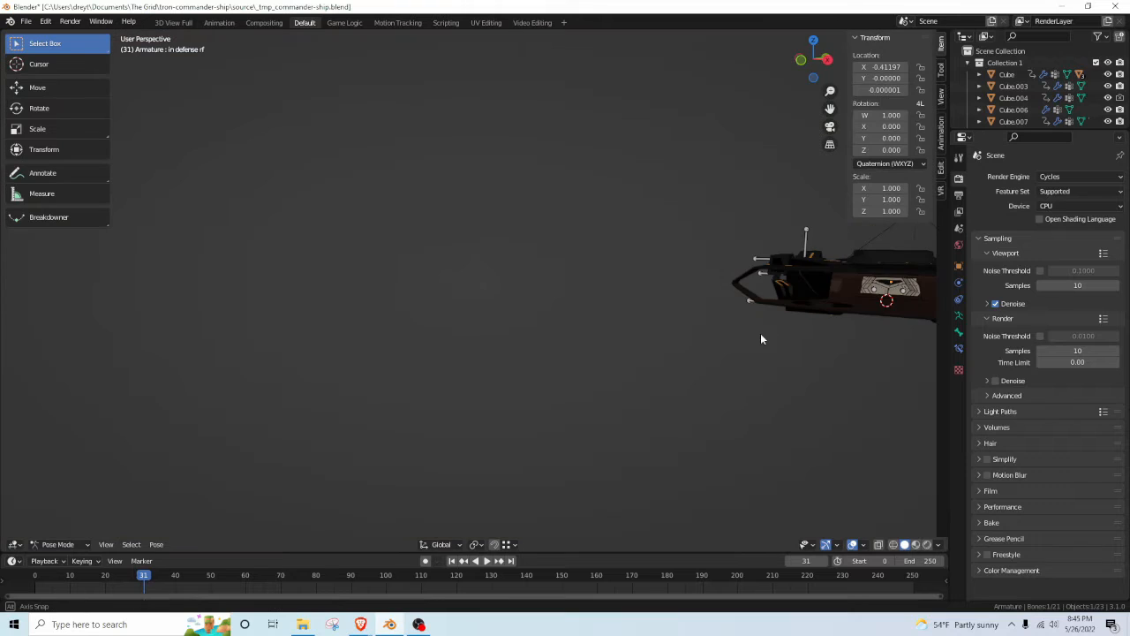
# Try clearing the location of the ship hull in an outside view of the ship.
pyautogui.moveTo(762, 335); pyautogui.dragTo(554, 323, button='middle')
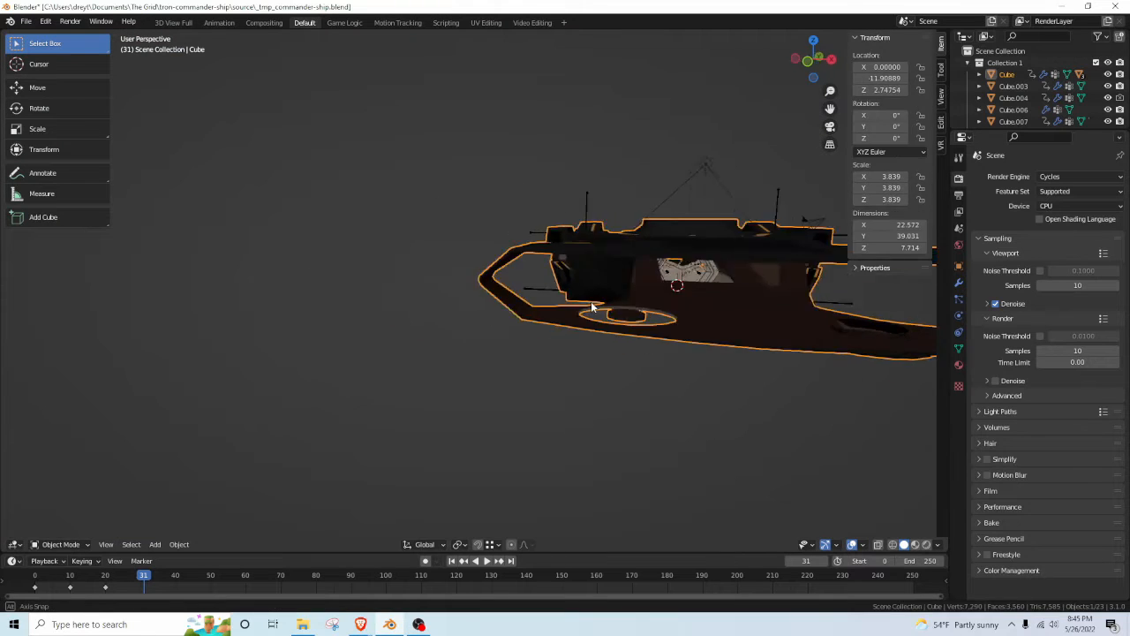
pyautogui.moveTo(483, 329); pyautogui.dragTo(382, 396, button='middle')
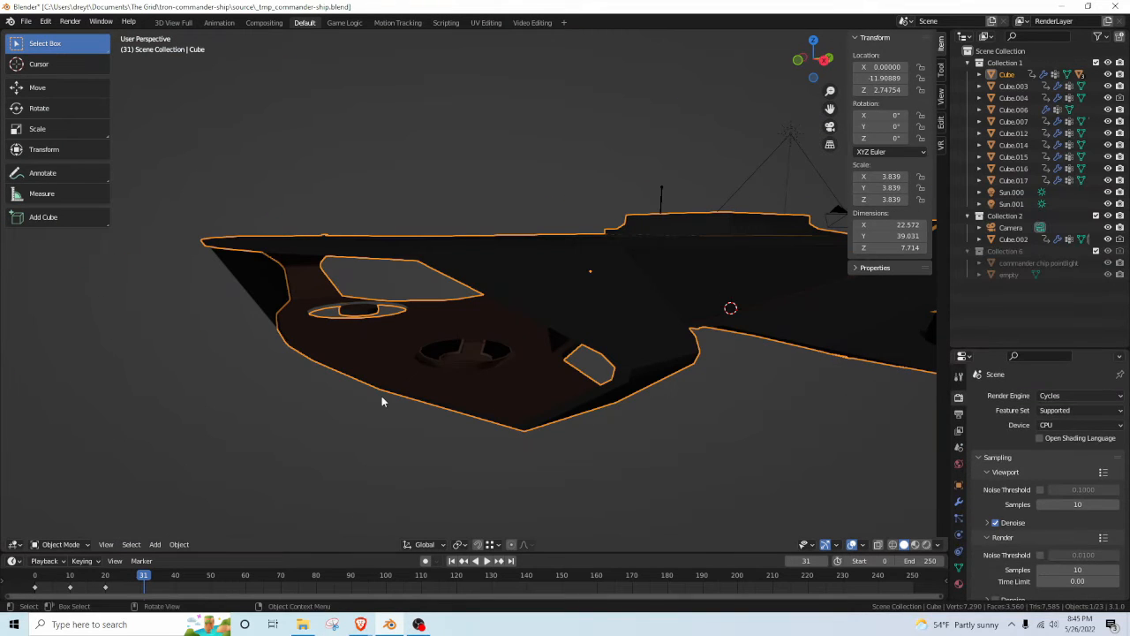
pyautogui.hotkey('alt', 'g')
pyautogui.scroll(4, 496, 354)
pyautogui.moveTo(496, 354)
pyautogui.mouseDown(button='middle')
pyautogui.moveTo(488, 366)
pyautogui.moveTo(478, 350)
pyautogui.moveTo(408, 348)
pyautogui.mouseUp(button='middle')
pyautogui.hotkey('ctrl', 'z')
# Show the ship in Material Preview shading and rename the window object Cube.001 as Glass.
pyautogui.press('z')
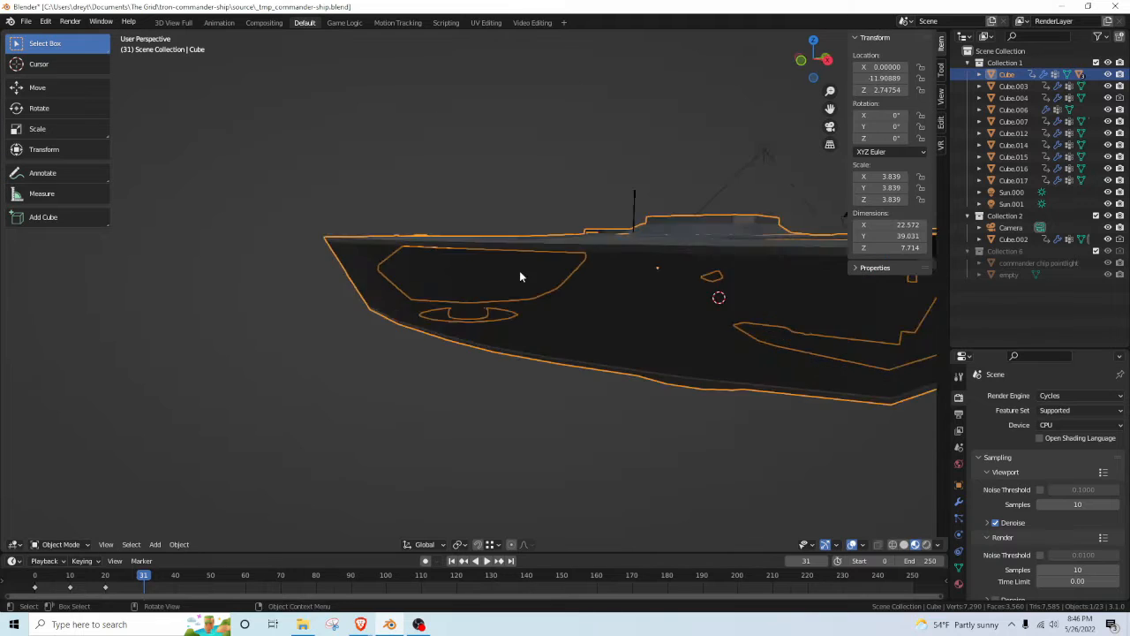
pyautogui.moveTo(520, 271); pyautogui.dragTo(178, 378, button='middle')
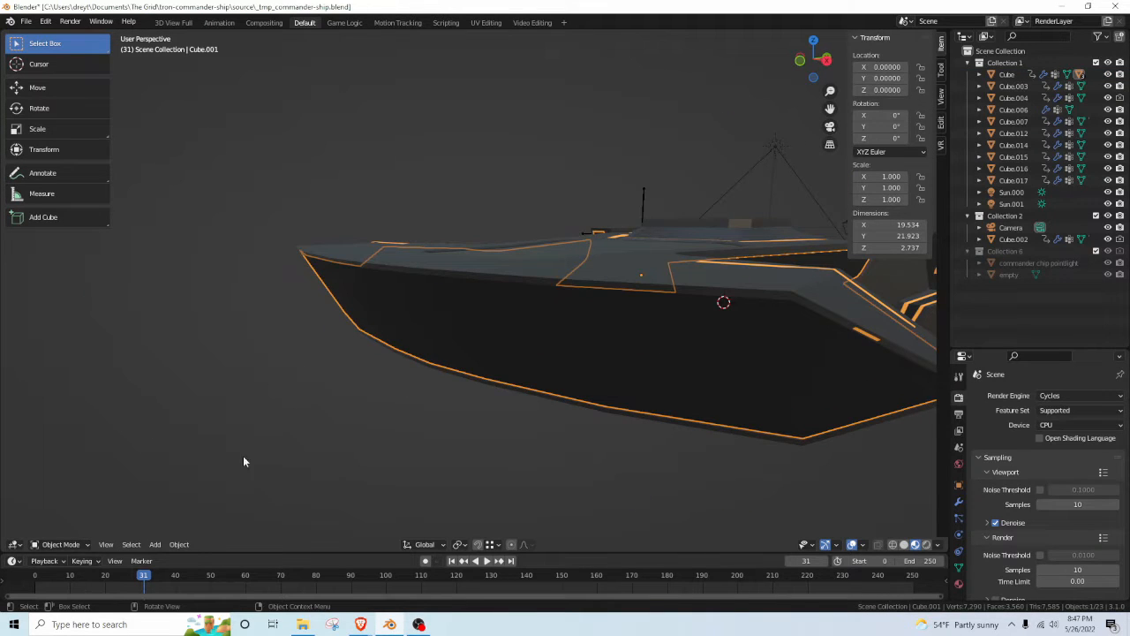
pyautogui.click(959, 485)
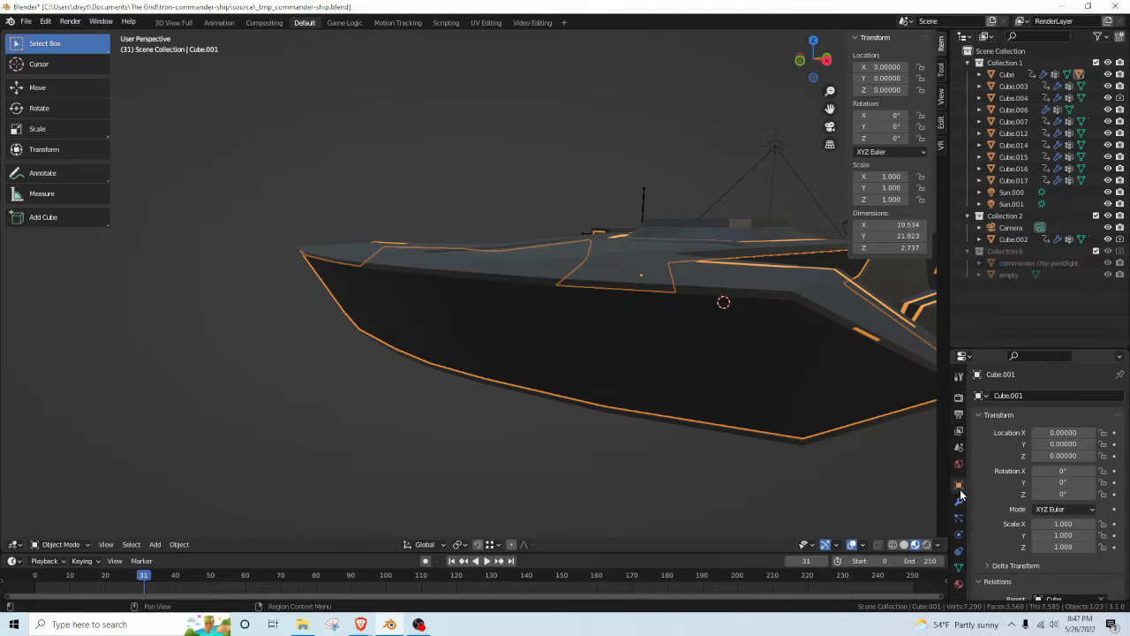
pyautogui.click(1008, 396)
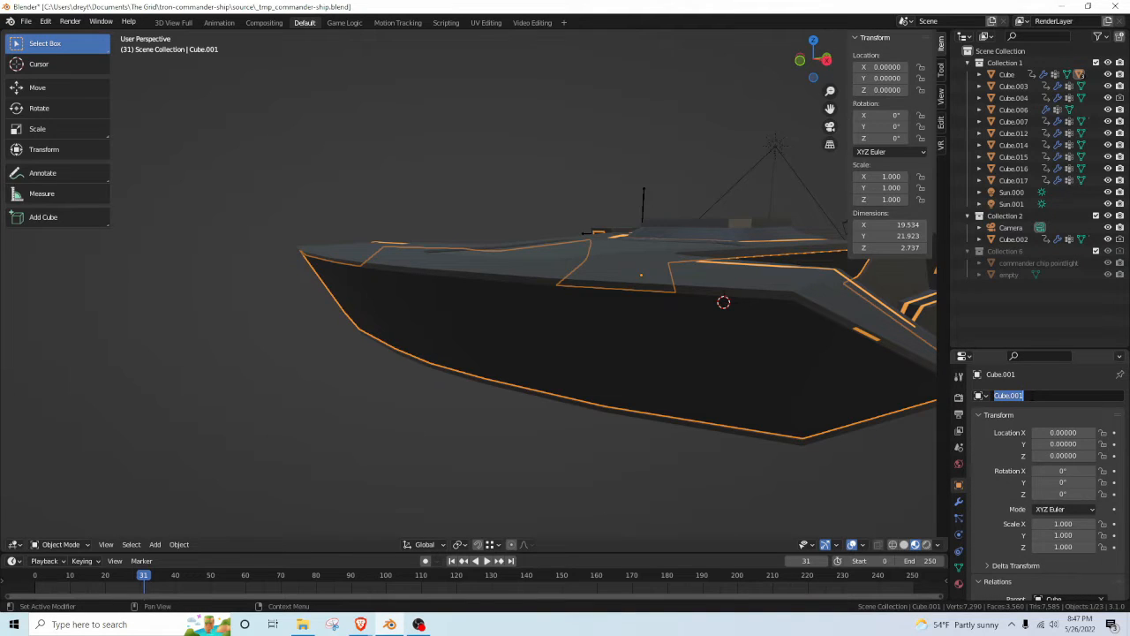
pyautogui.write('Glass')
pyautogui.press('Return')
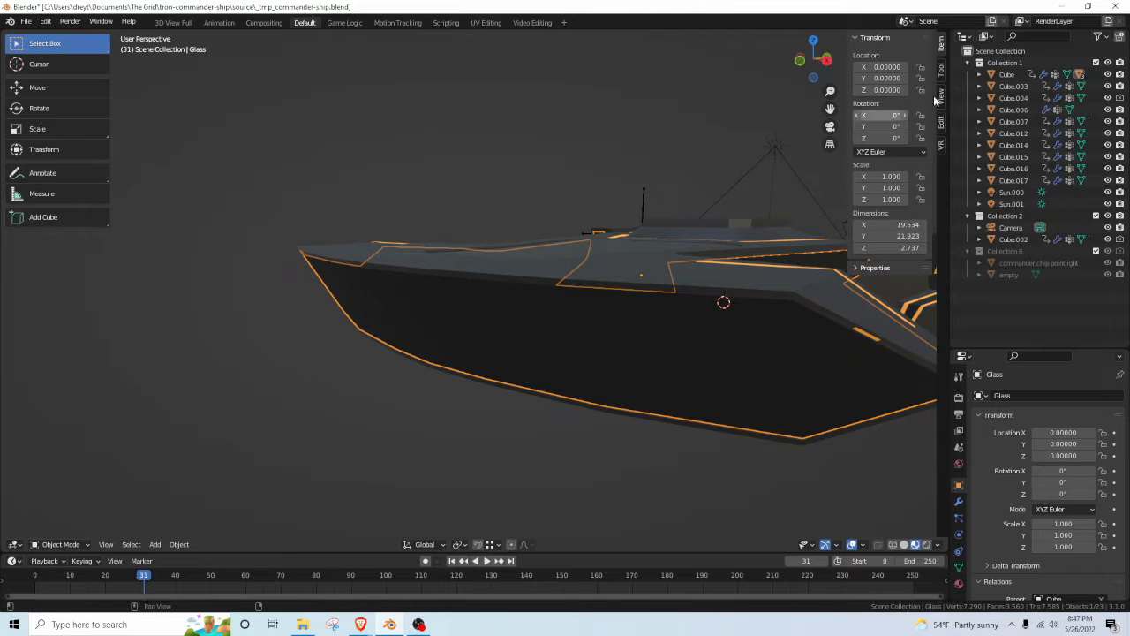
# Open the Glass object's material settings and show the Shader Editor in an enlarged timeline area.
pyautogui.moveTo(385, 308); pyautogui.dragTo(794, 309, button='middle')
pyautogui.click(959, 583)
pyautogui.moveTo(707, 553); pyautogui.dragTo(706, 349)
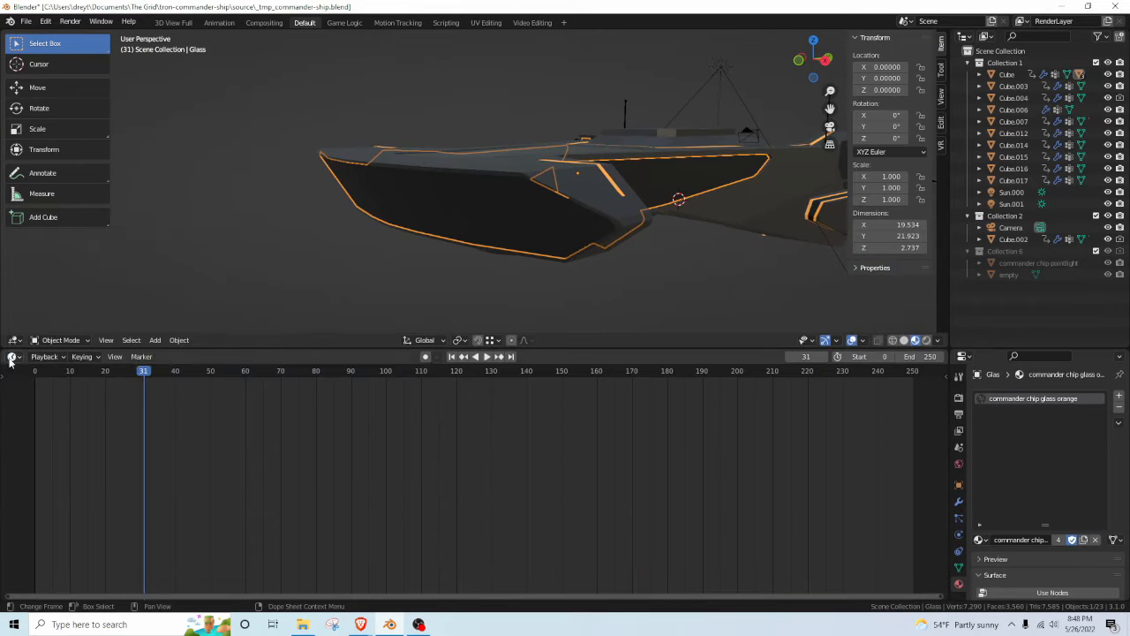
pyautogui.click(12, 356)
pyautogui.click(53, 459)
# Set the orange glass material's transmission to 1.000 and its alpha to 0.200 in its Principled BSDF node.
pyautogui.scroll(10, 393, 517)
pyautogui.moveTo(348, 478); pyautogui.dragTo(406, 526, button='middle')
pyautogui.moveTo(409, 505); pyautogui.dragTo(491, 505)
pyautogui.moveTo(417, 418); pyautogui.dragTo(429, 450, button='middle')
pyautogui.moveTo(464, 495); pyautogui.dragTo(435, 441, button='middle')
pyautogui.moveTo(455, 518); pyautogui.dragTo(385, 518)
# Snap the 3D cursor to the glass, add a point light there and move it along Y to about -17.13.
pyautogui.click(959, 398)
pyautogui.moveTo(406, 196); pyautogui.dragTo(516, 215, button='middle')
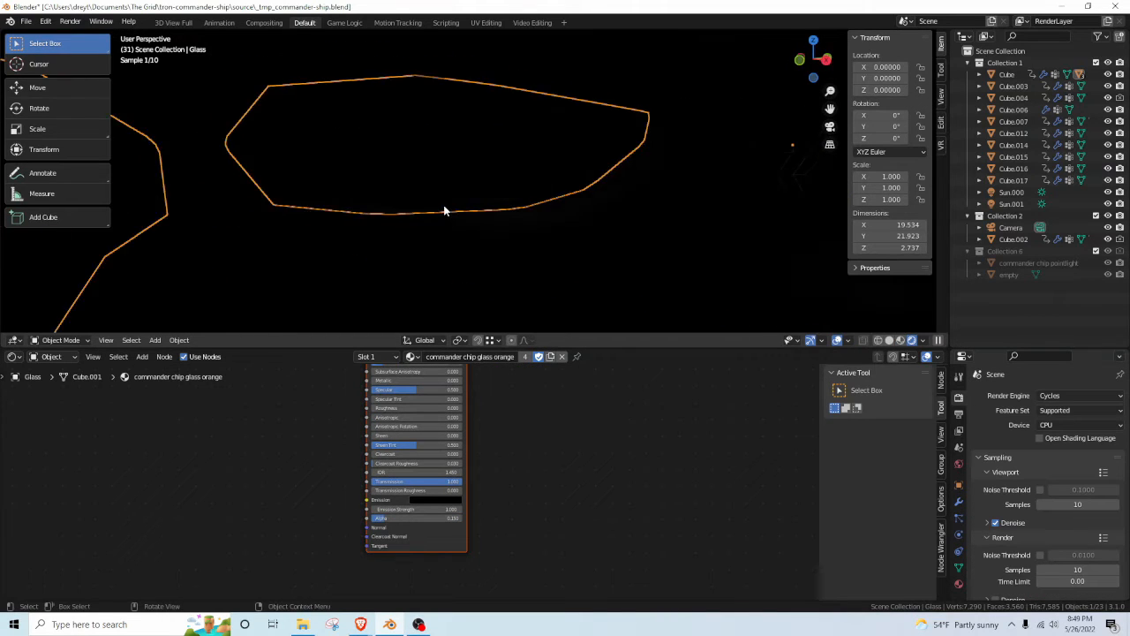
pyautogui.hotkey('shift', 's')
pyautogui.click(515, 282)
pyautogui.hotkey('shift', 'a')
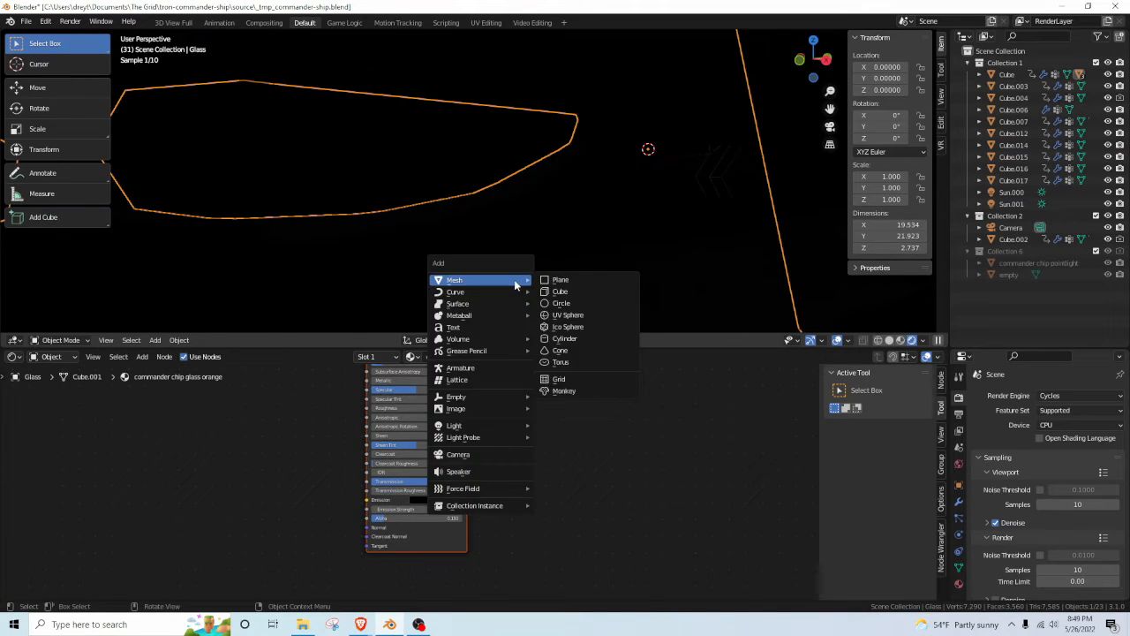
pyautogui.click(545, 374)
pyautogui.moveTo(612, 163); pyautogui.dragTo(636, 157, button='middle')
pyautogui.press('g')
pyautogui.press('y')
pyautogui.click(565, 158)
# Set the point light's power to 1233.29993 and show the ship in rendered shading with viewport denoising off.
pyautogui.click(959, 534)
pyautogui.click(916, 340)
pyautogui.scroll(-2, 707, 309)
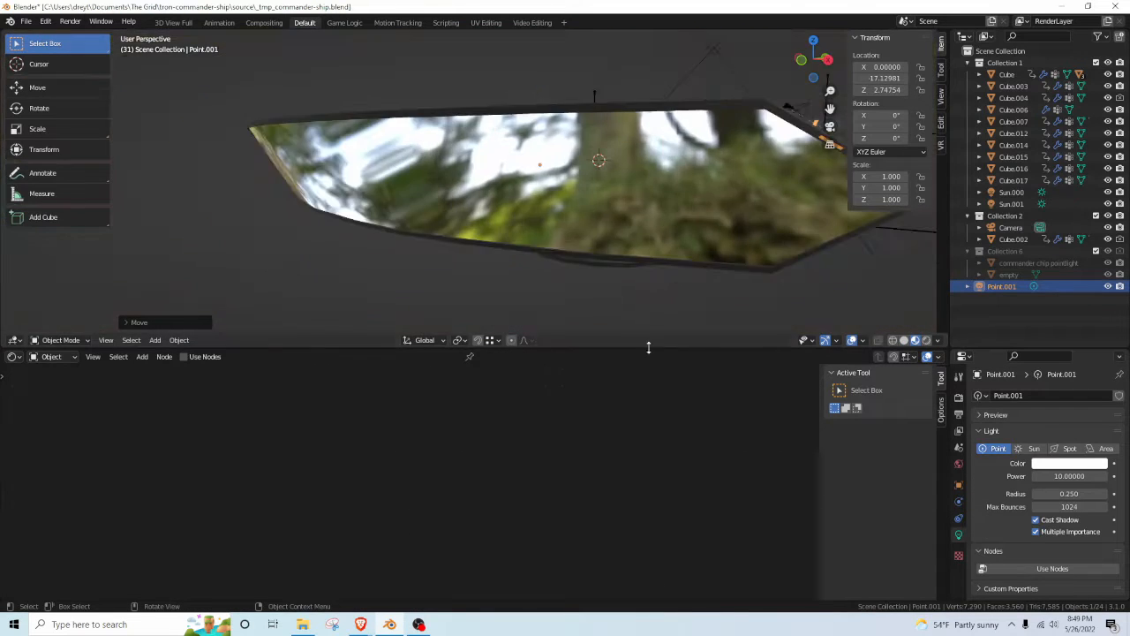
pyautogui.click(927, 340)
pyautogui.click(959, 397)
pyautogui.click(959, 534)
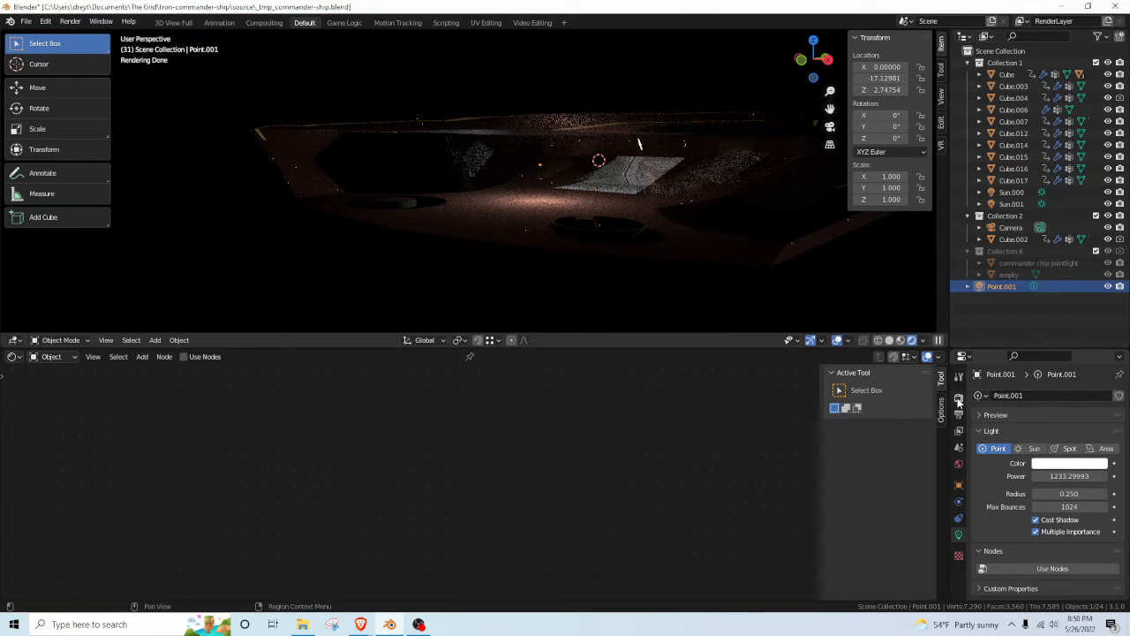
# Check the render settings and examine the lit ship interior around the point light from several angles.
pyautogui.rightClick(959, 402)
pyautogui.press('Escape')
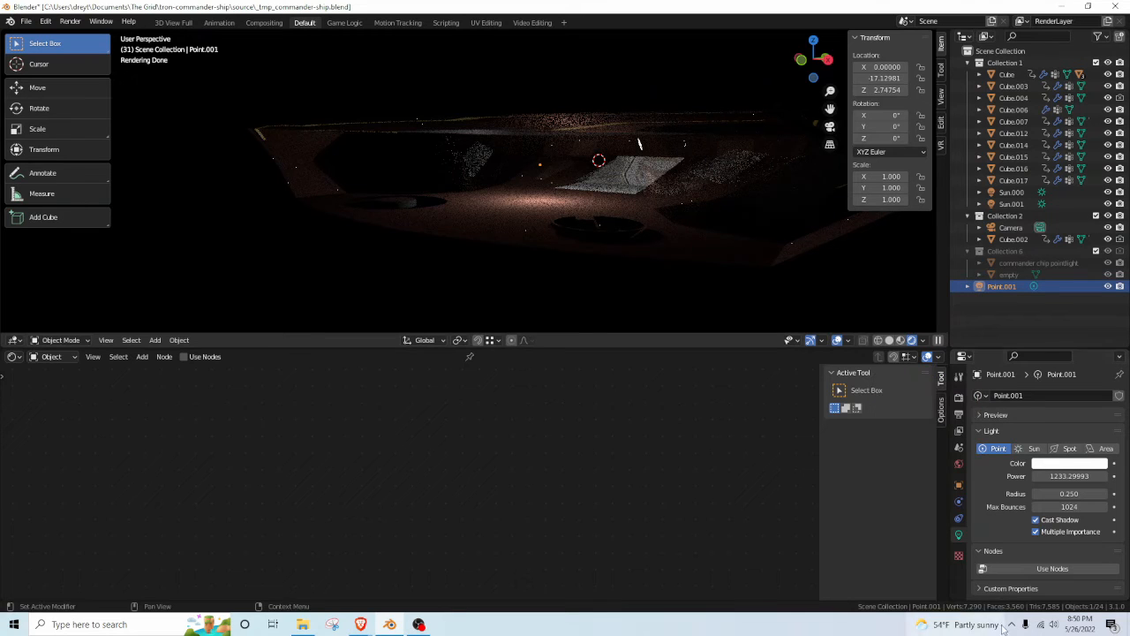
pyautogui.click(959, 399)
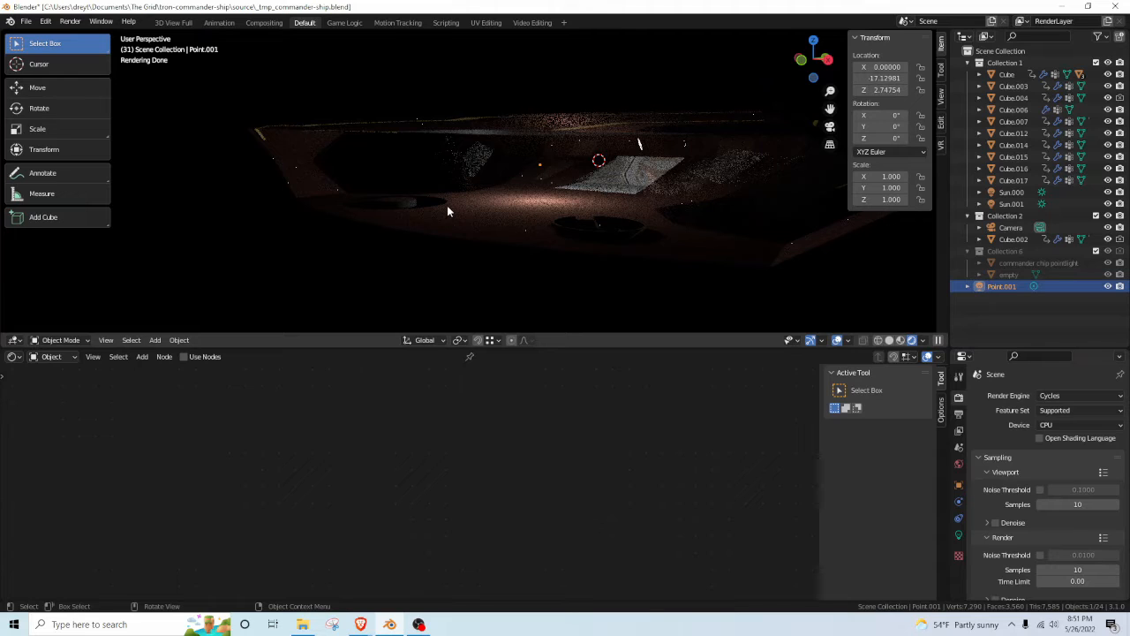
pyautogui.moveTo(462, 143); pyautogui.dragTo(398, 220, button='middle')
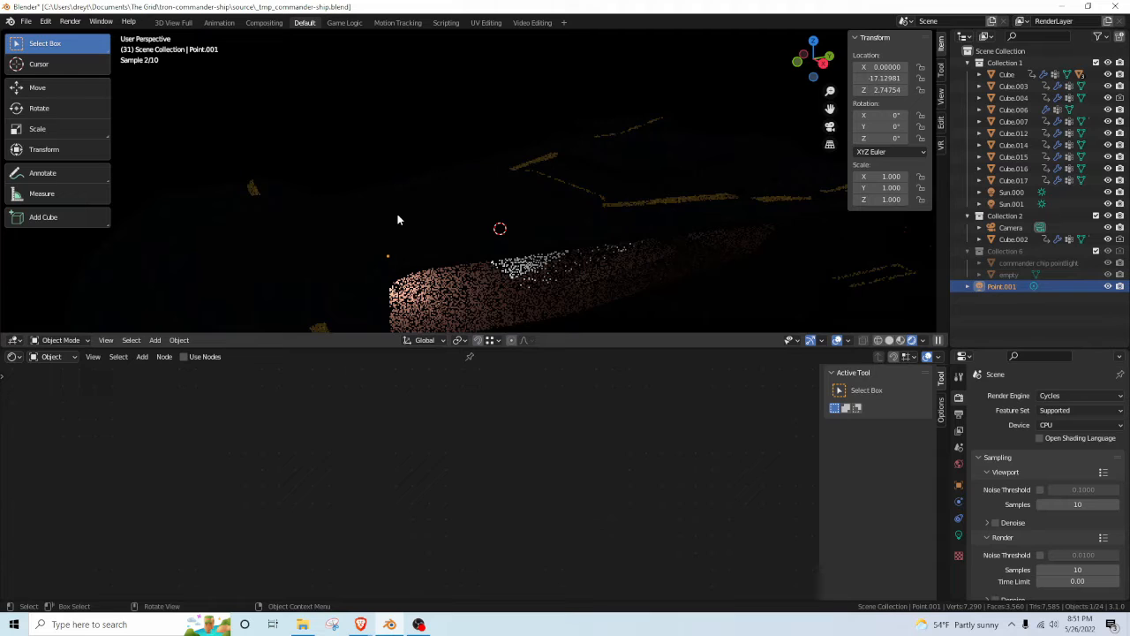
pyautogui.moveTo(397, 220); pyautogui.dragTo(240, 99, button='middle')
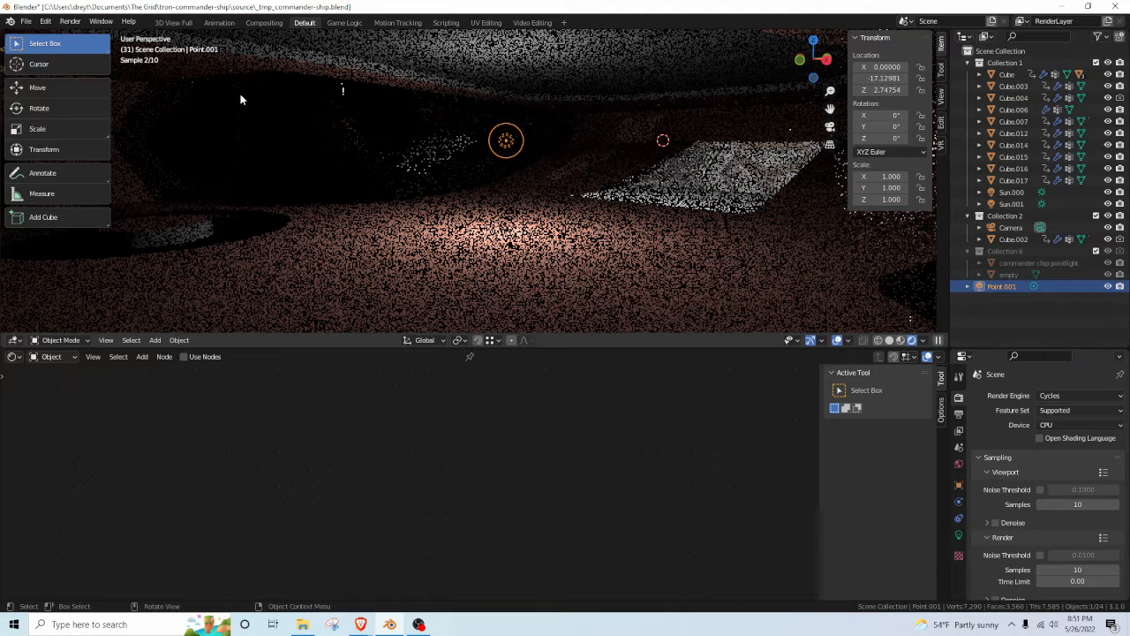
# Select the ship hull and open its material settings.
pyautogui.click(241, 99)
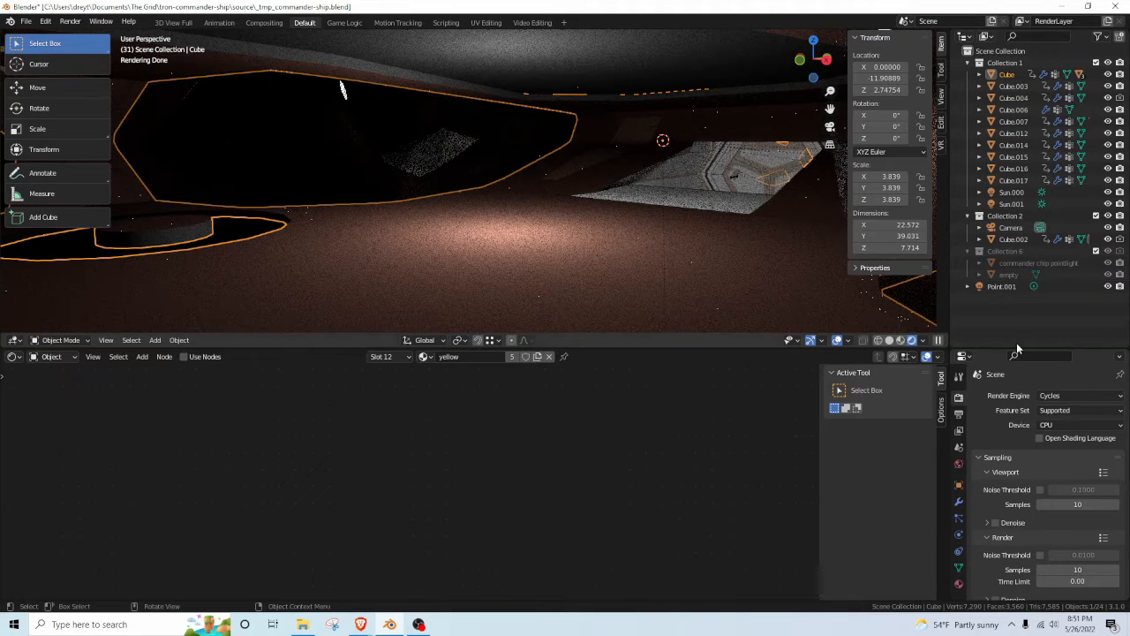
pyautogui.click(959, 485)
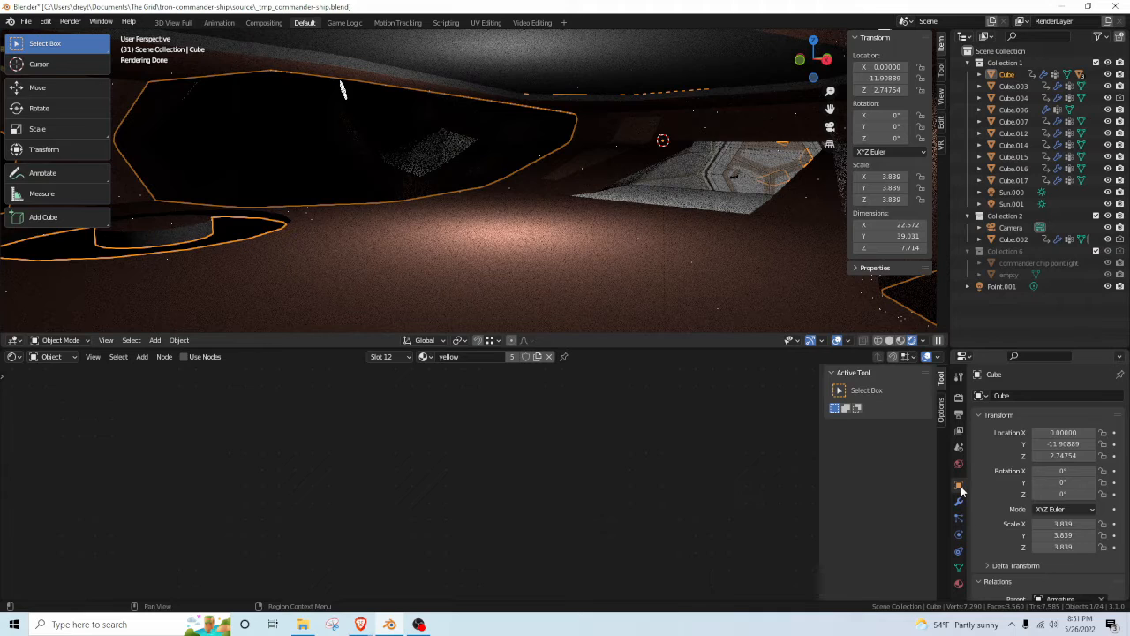
pyautogui.click(959, 583)
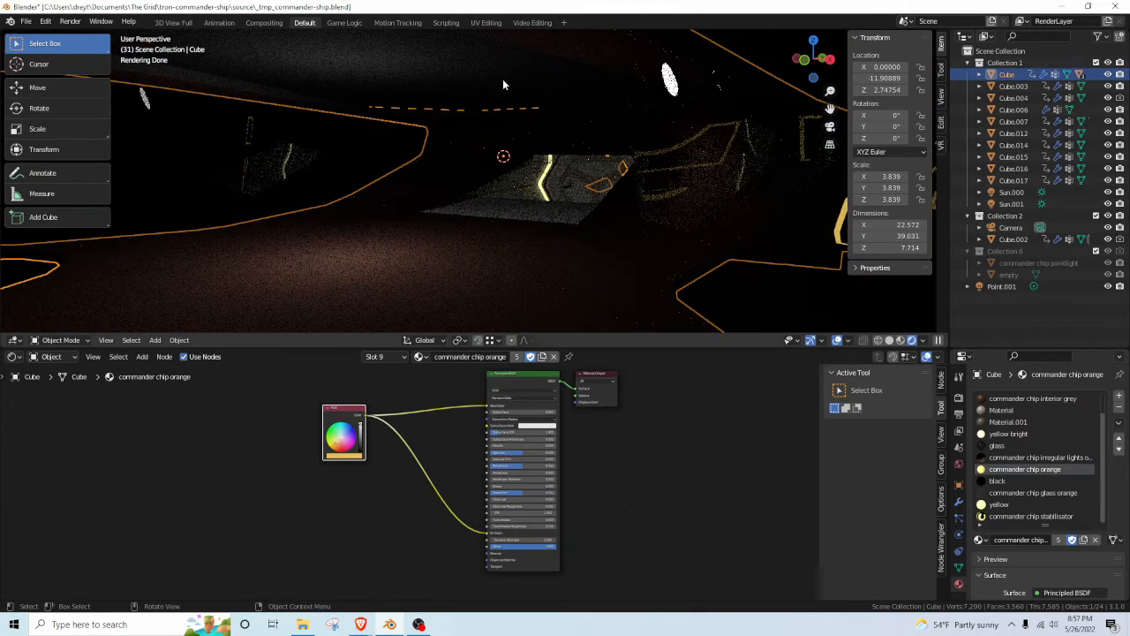
# Add a plane, move it down along Z to about -7.17 below the ship, and scale it up to 64.
pyautogui.scroll(-5, 435, 231)
pyautogui.moveTo(508, 187); pyautogui.dragTo(393, 252, button='middle')
pyautogui.hotkey('shift', 'a')
pyautogui.click(474, 209)
pyautogui.press('g')
pyautogui.press('z')
pyautogui.click(467, 256)
pyautogui.write('s')
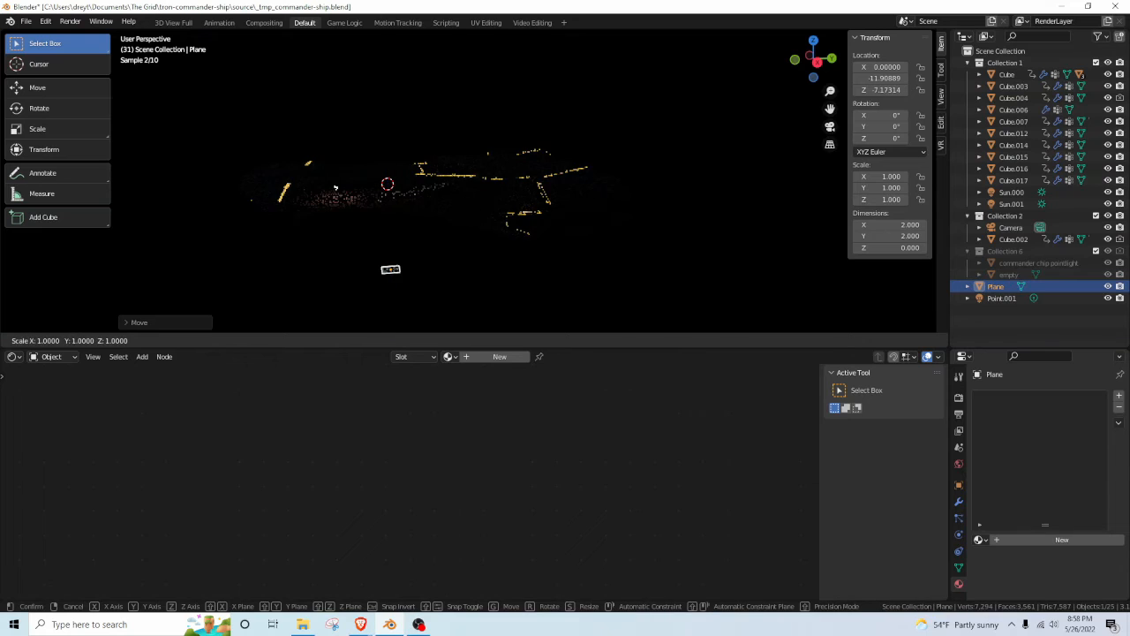
pyautogui.write('8')
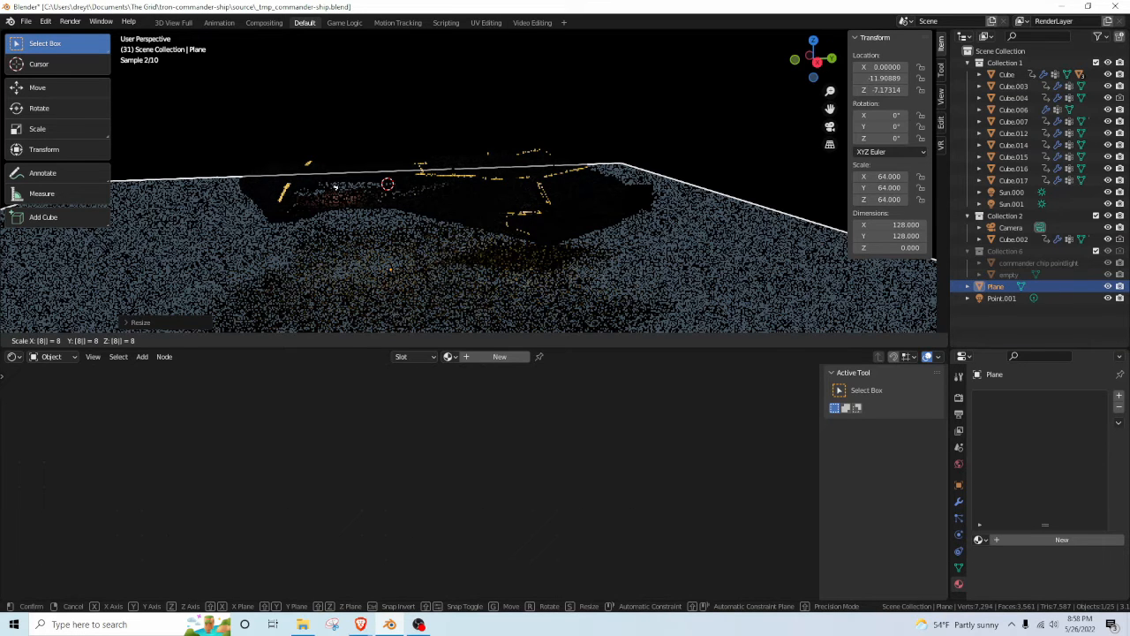
pyautogui.press('Return')
# Create a new material for the ground plane with a roughness of 0.659.
pyautogui.click(500, 356)
pyautogui.scroll(4, 411, 459)
pyautogui.moveTo(360, 544); pyautogui.dragTo(390, 545)
pyautogui.moveTo(320, 230); pyautogui.dragTo(389, 232, button='middle')
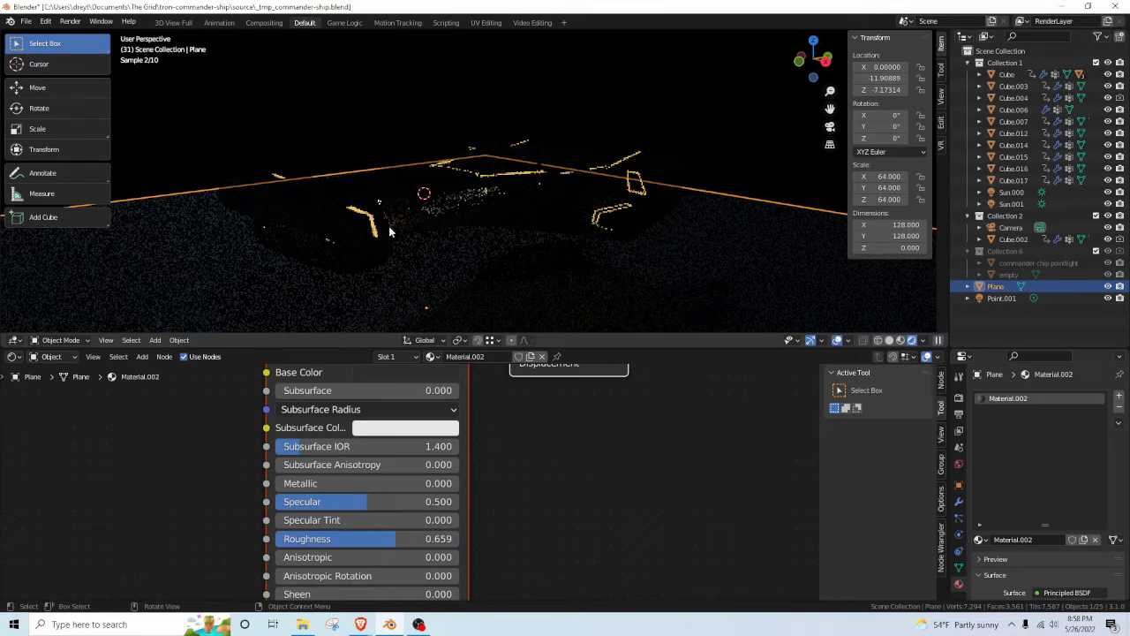
pyautogui.moveTo(481, 205); pyautogui.dragTo(417, 204, button='middle')
pyautogui.hotkey('shift', 'a')
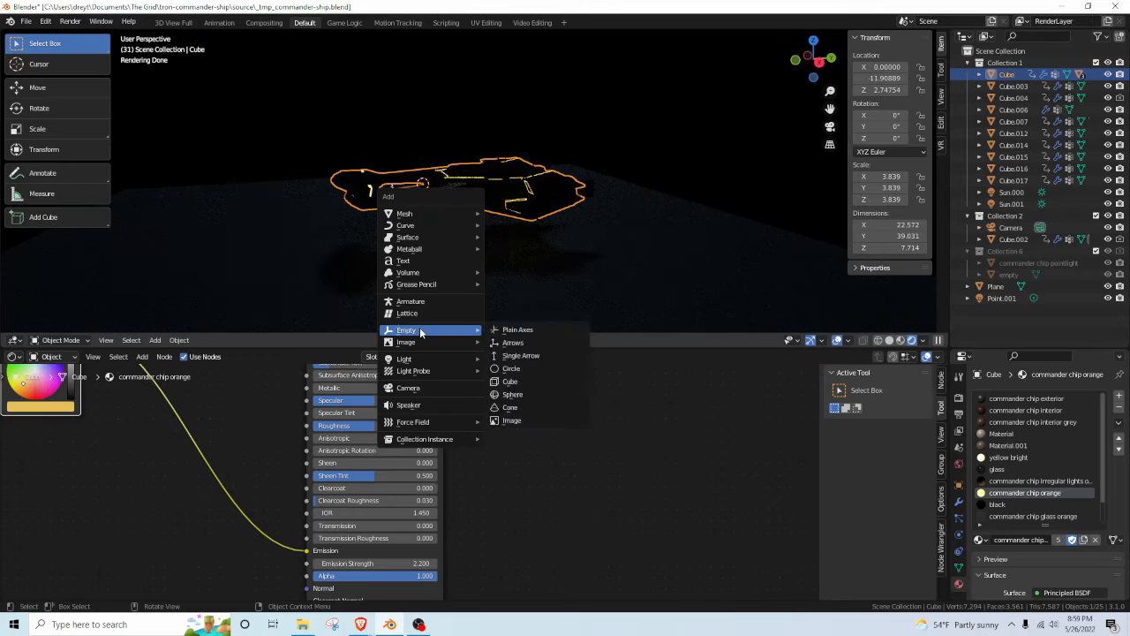
pyautogui.moveTo(424, 358)
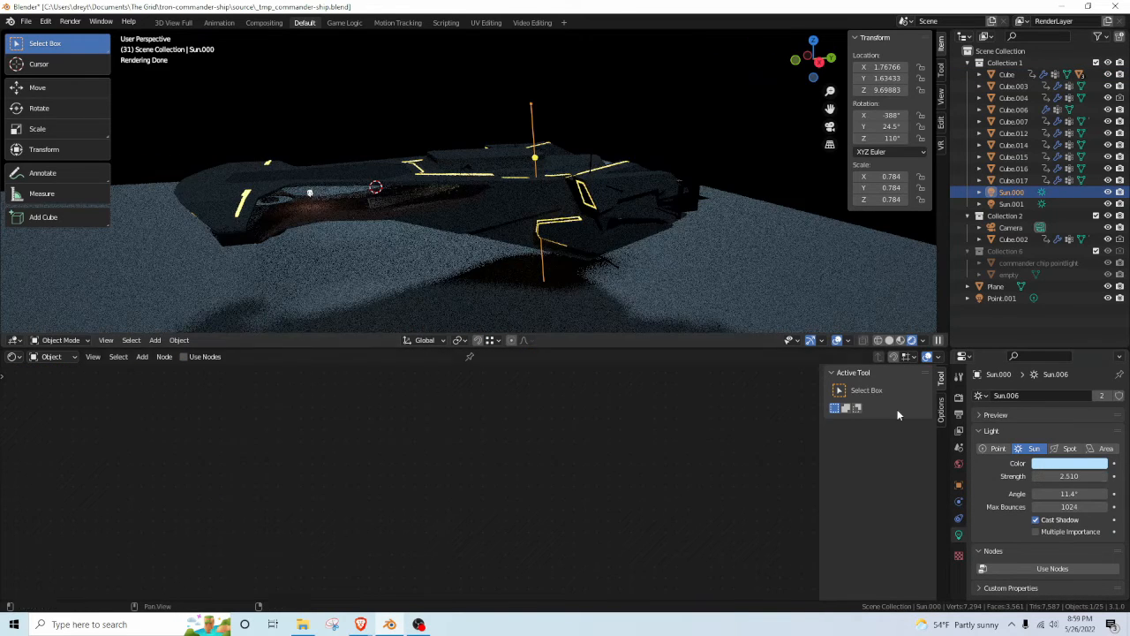
# Examine the rendered ship above the ground plane from the front, close up inside the interior, and from both sides.
pyautogui.moveTo(508, 221); pyautogui.dragTo(472, 218, button='middle')
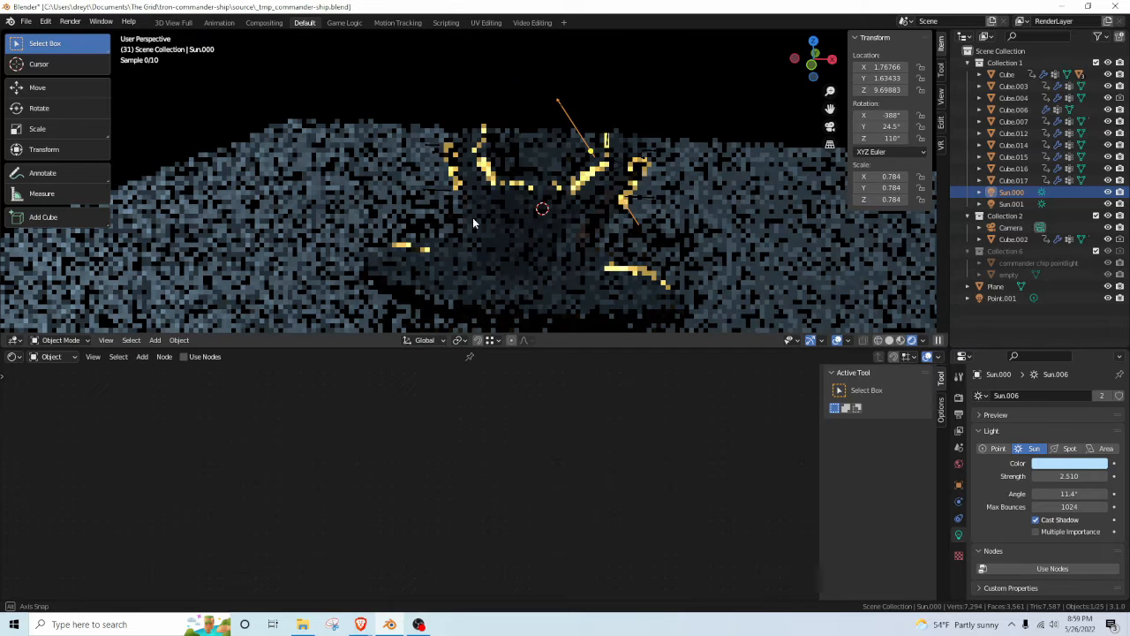
pyautogui.moveTo(472, 218); pyautogui.dragTo(339, 198, button='middle')
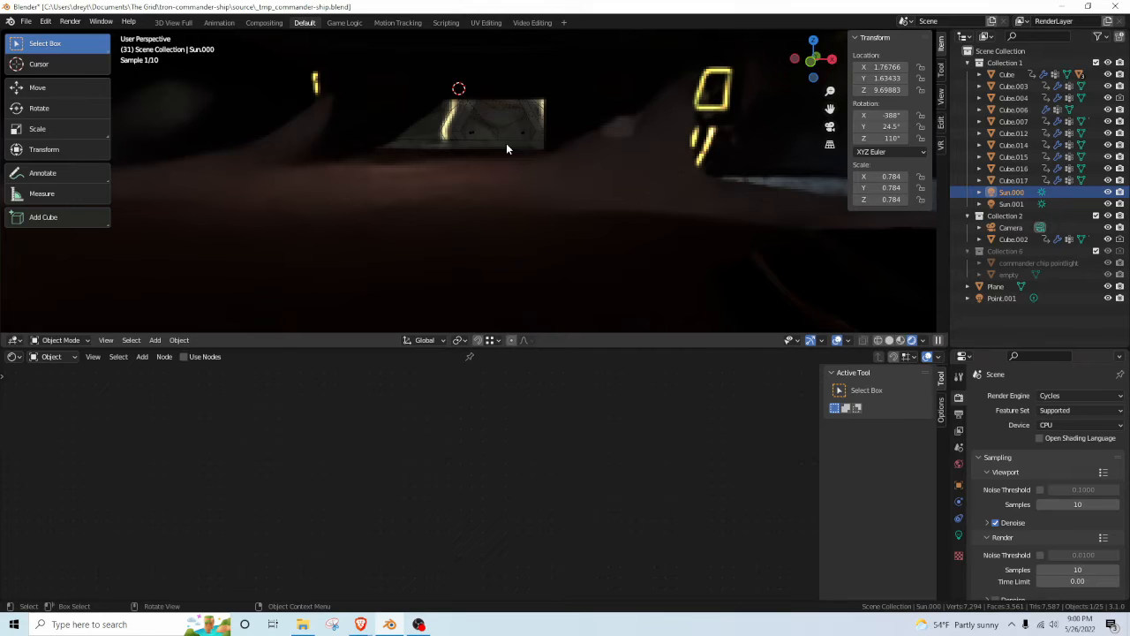
pyautogui.moveTo(506, 146); pyautogui.dragTo(256, 234, button='middle')
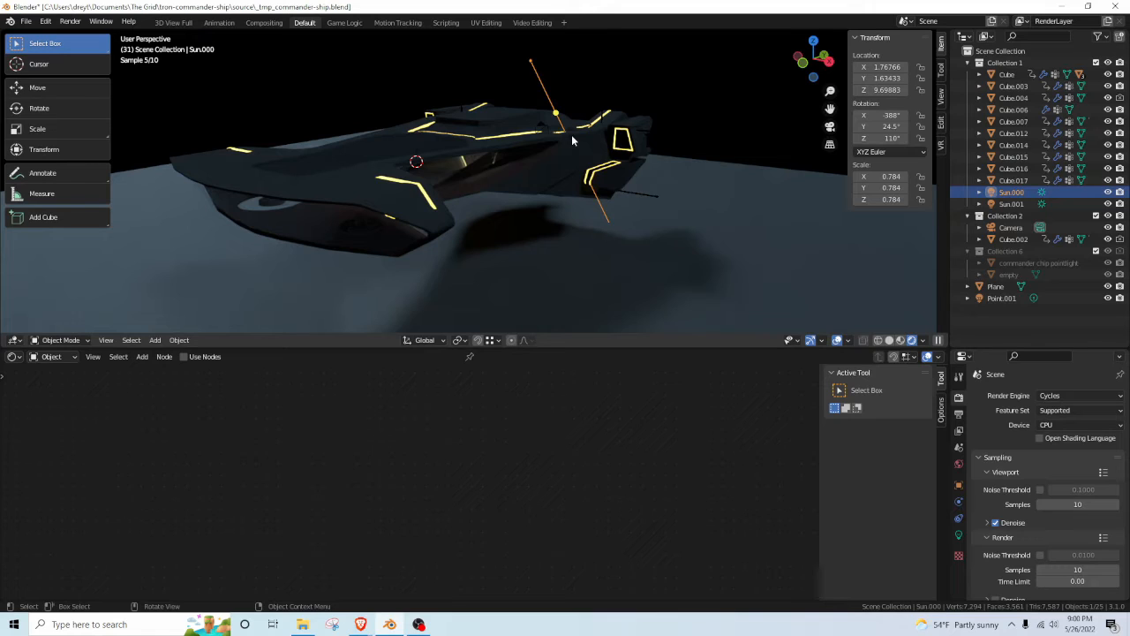
pyautogui.moveTo(573, 141); pyautogui.dragTo(297, 173, button='middle')
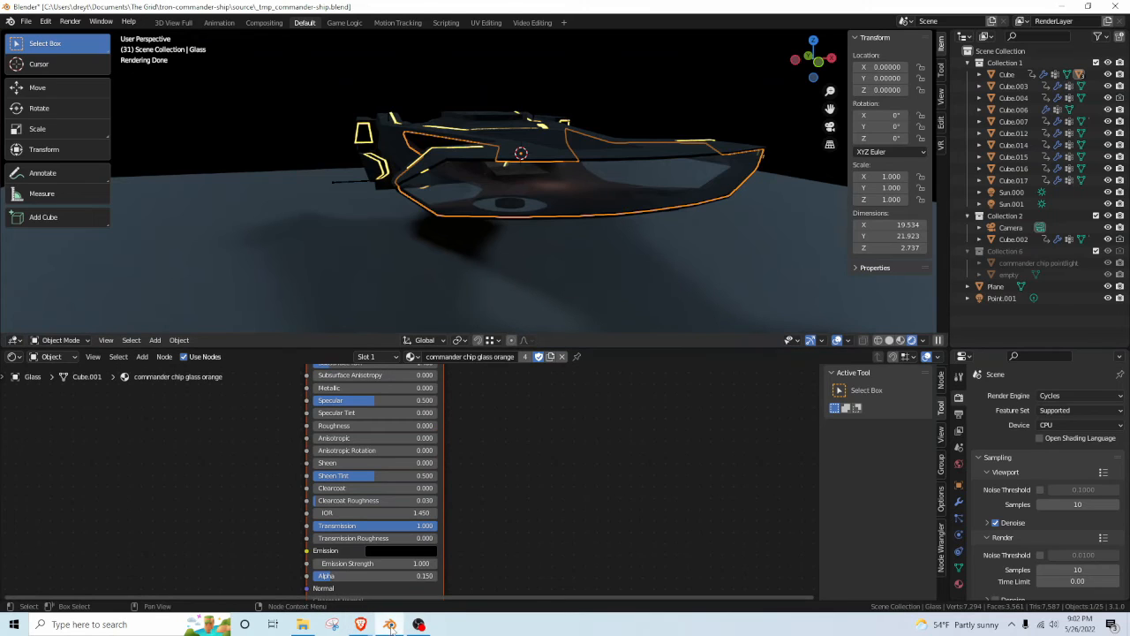
# Hide the transform sidebar in the 3D viewport to give the rendered ship more room.
pyautogui.moveTo(390, 624)
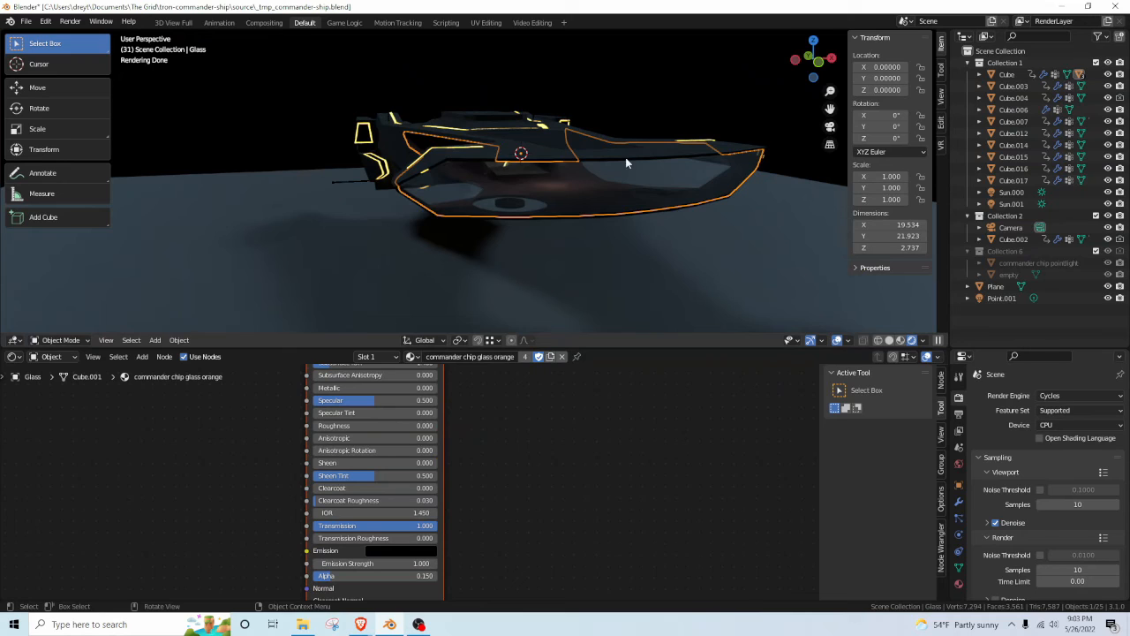
pyautogui.press('n')
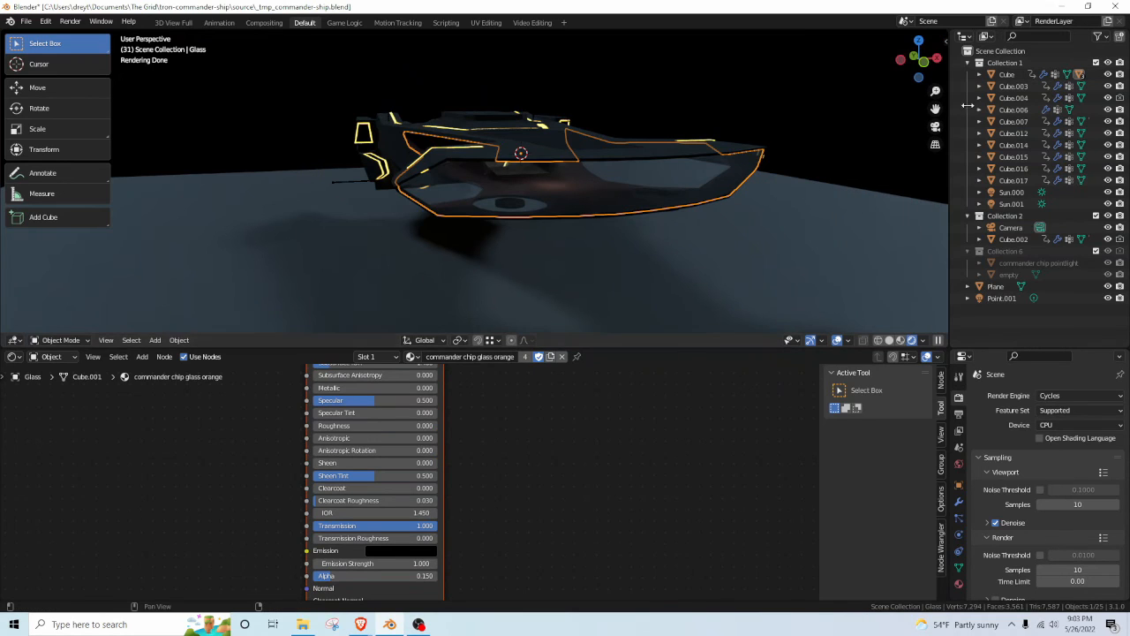